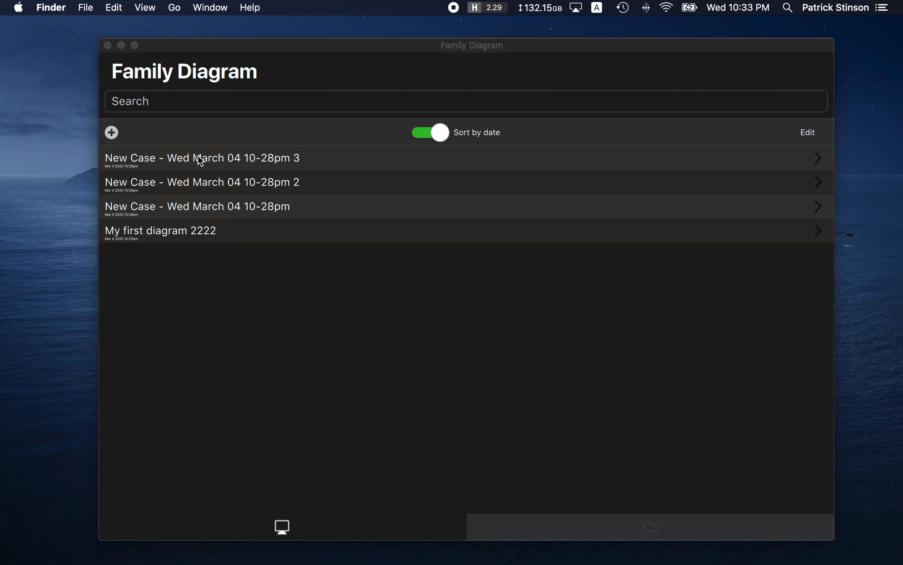
Open the diagram "New Case - Wed March 04 10-28pm 3" and enlarge its window until all drawing tools fit.
left_click(323, 159)
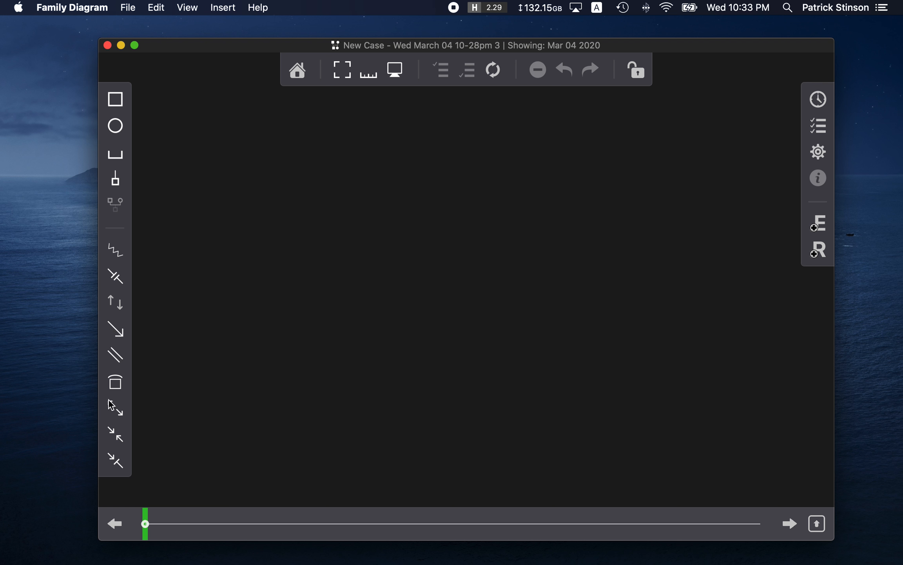
left_click_drag(238, 38, 242, 8)
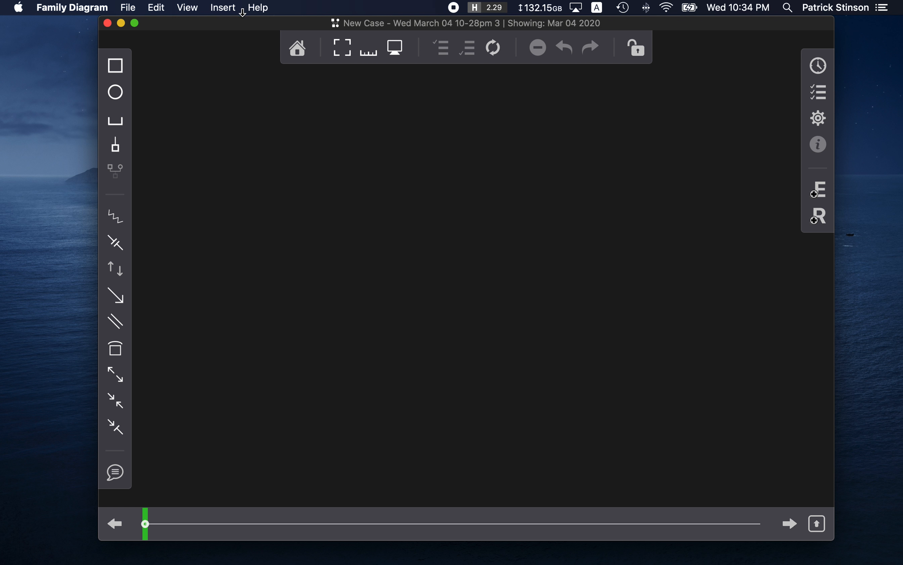
left_click_drag(833, 539, 861, 564)
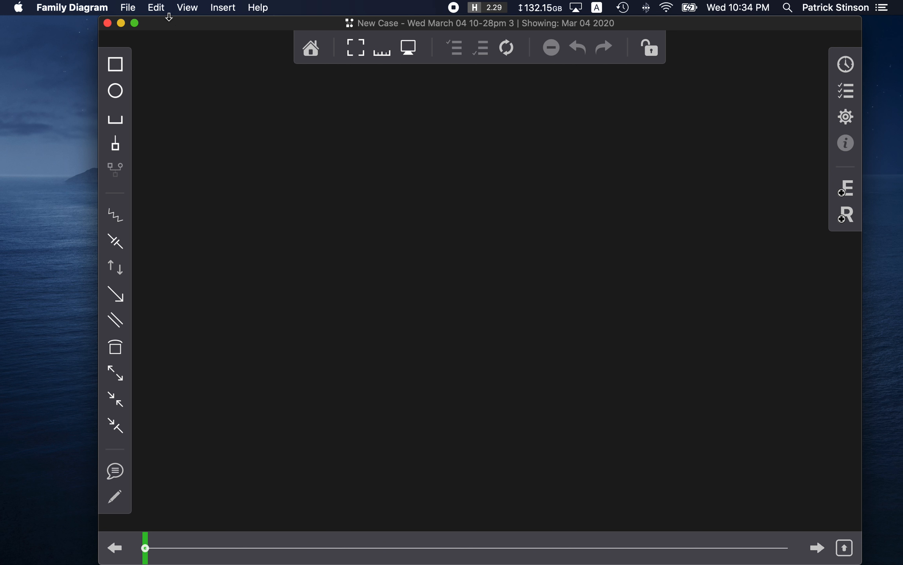
left_click_drag(169, 18, 198, 2)
Add a male person to the empty diagram, reposition him in the upper part of the canvas and deselect him.
left_click(116, 66)
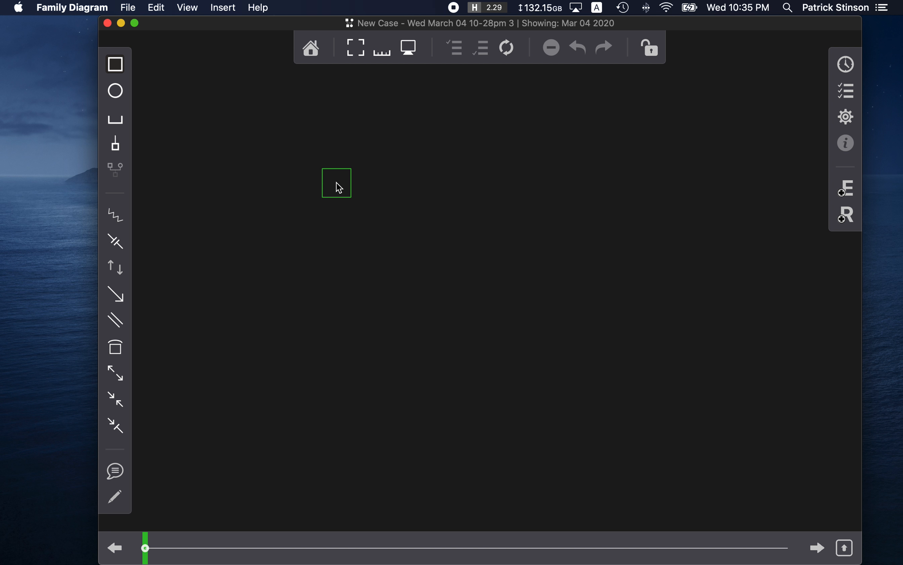
left_click(337, 183)
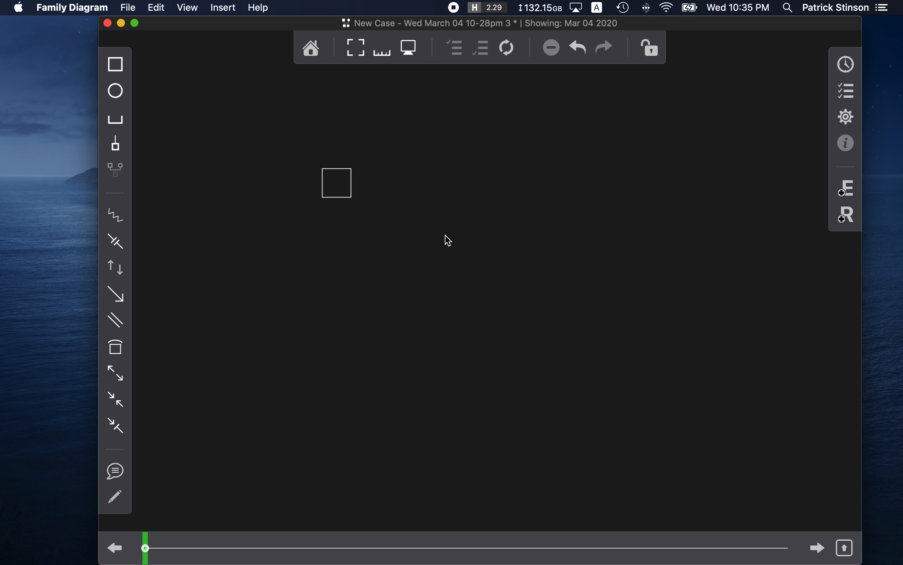
left_click(335, 184)
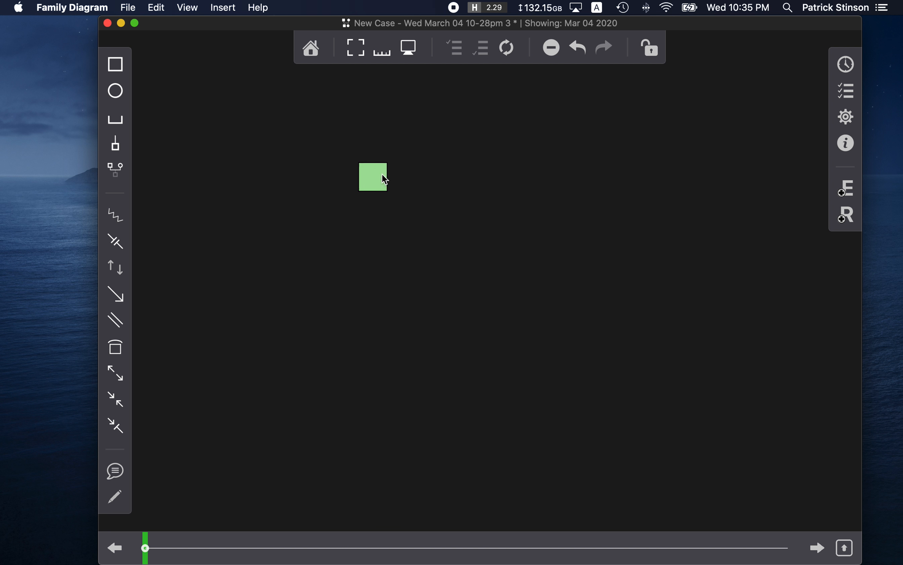
left_click_drag(442, 218, 347, 144)
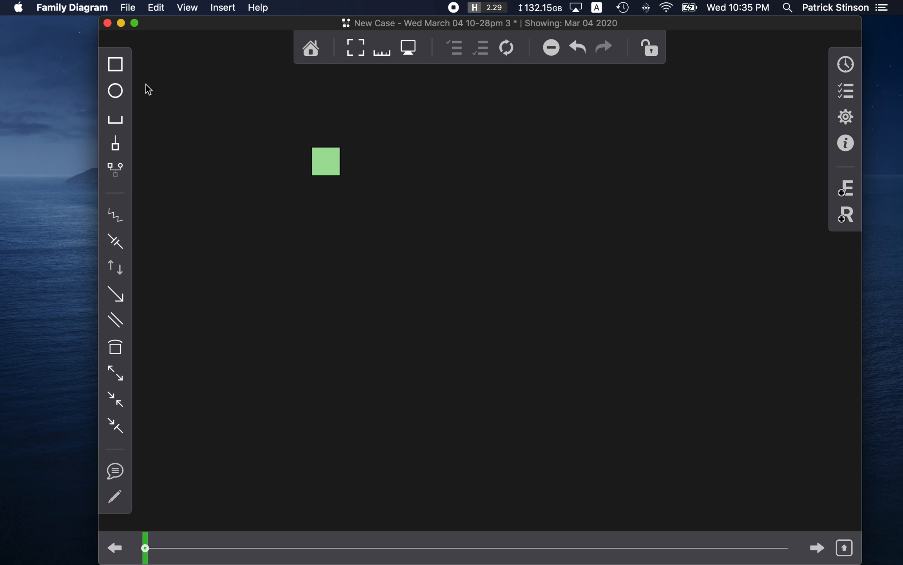
left_click(202, 124)
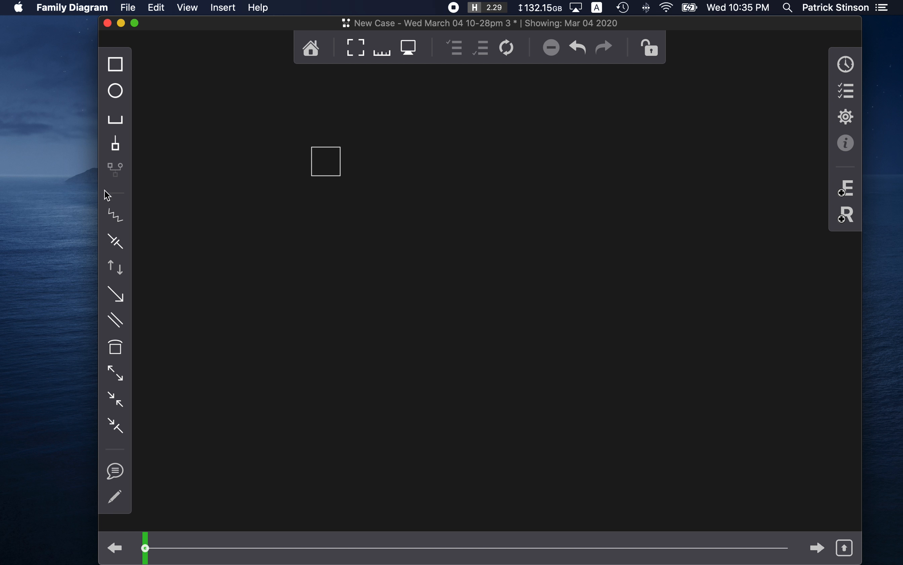
Add a female person beside the male, spacing the two apart at roughly the same height.
left_click(119, 93)
left_click(395, 161)
left_click(400, 167)
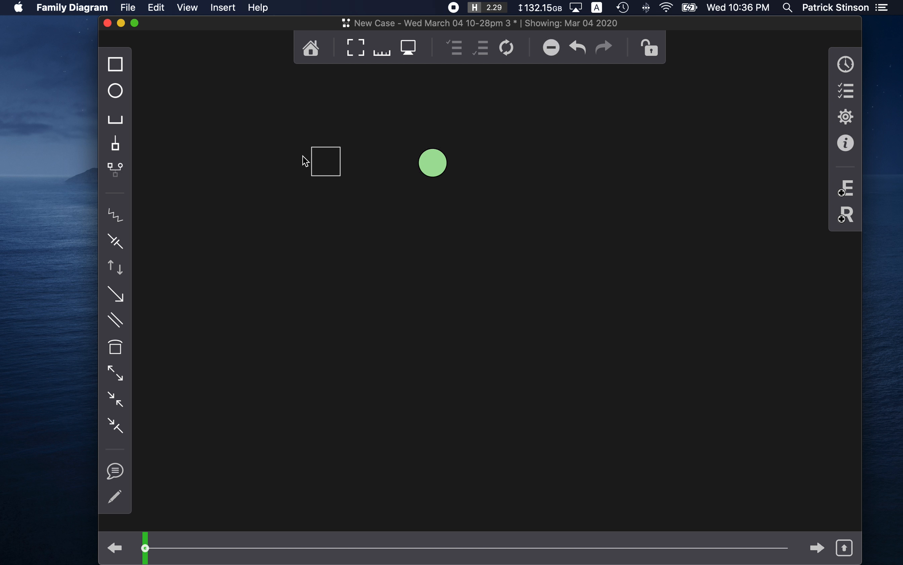
left_click_drag(330, 166, 323, 164)
left_click(396, 189)
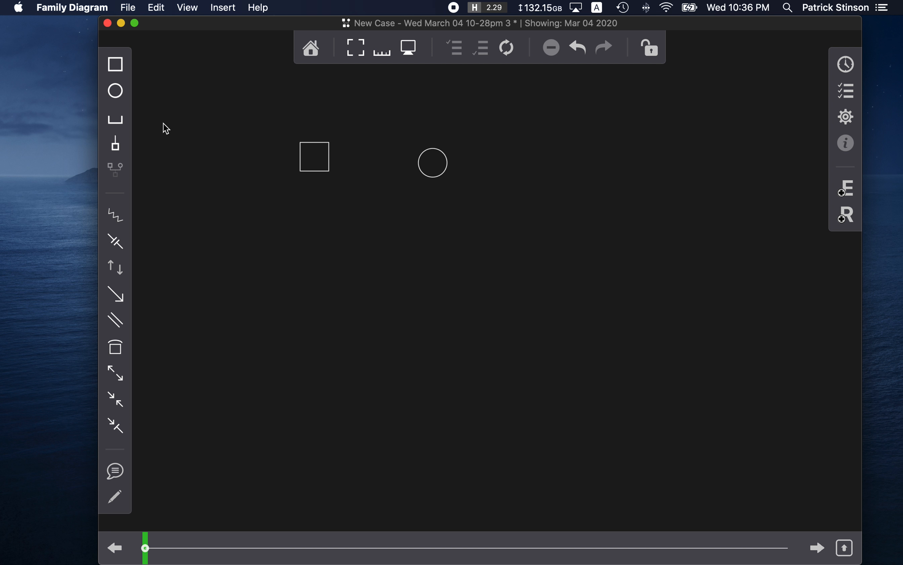
Join the male and the female with a pair bond.
left_click(116, 122)
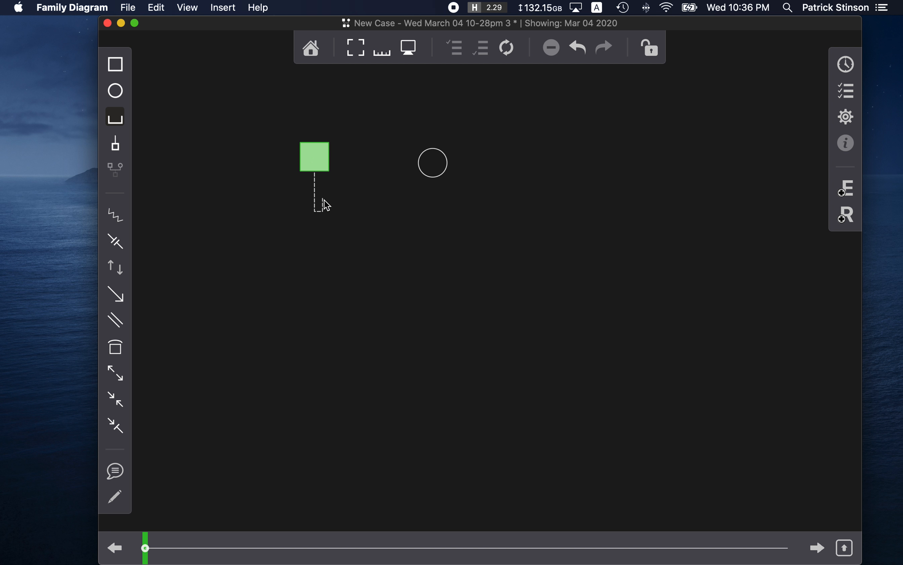
left_click_drag(323, 199, 437, 162)
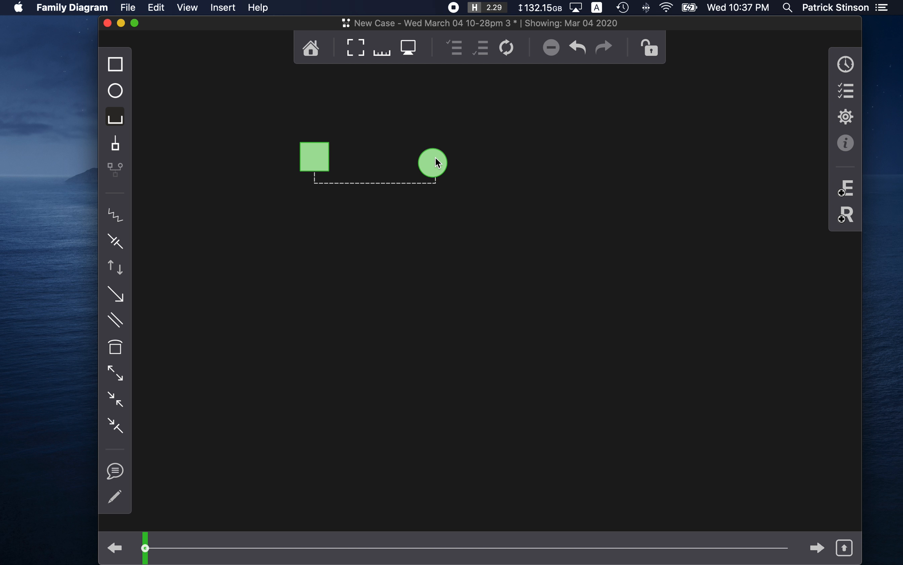
left_click_drag(435, 157, 436, 157)
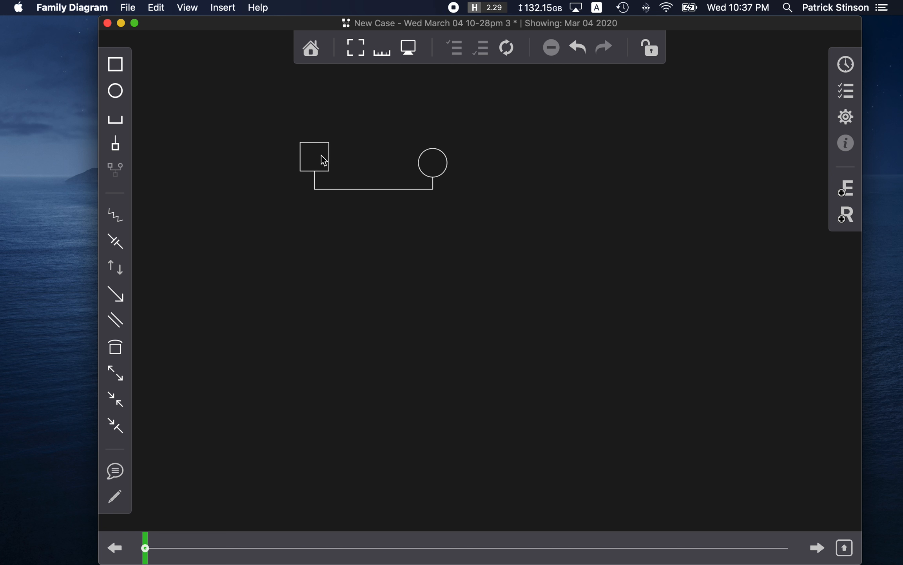
Move the bonded couple's symbols farther apart, keeping the female roughly level with the male.
mouse_move(322, 155)
left_mouse_down()
mouse_move(270, 160)
mouse_move(269, 305)
mouse_move(283, 216)
mouse_move(323, 156)
left_mouse_up()
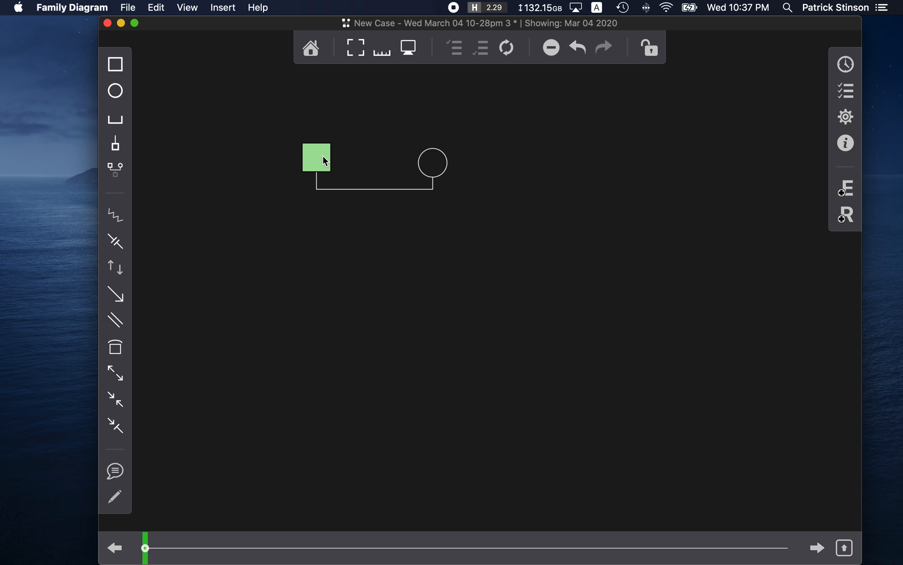
left_click_drag(436, 164, 491, 198)
mouse_move(310, 157)
left_mouse_down()
mouse_move(340, 289)
mouse_move(349, 152)
mouse_move(309, 157)
left_mouse_up()
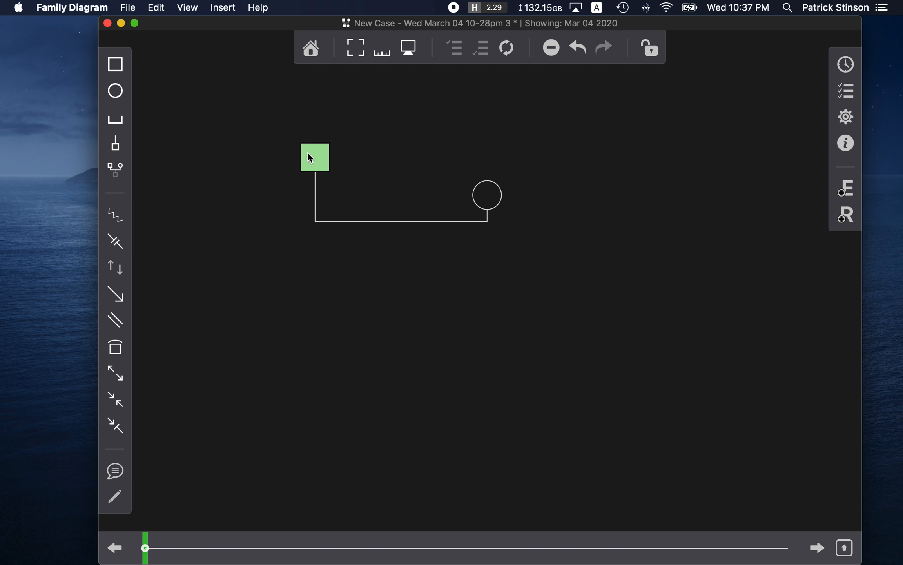
left_click_drag(499, 201, 501, 172)
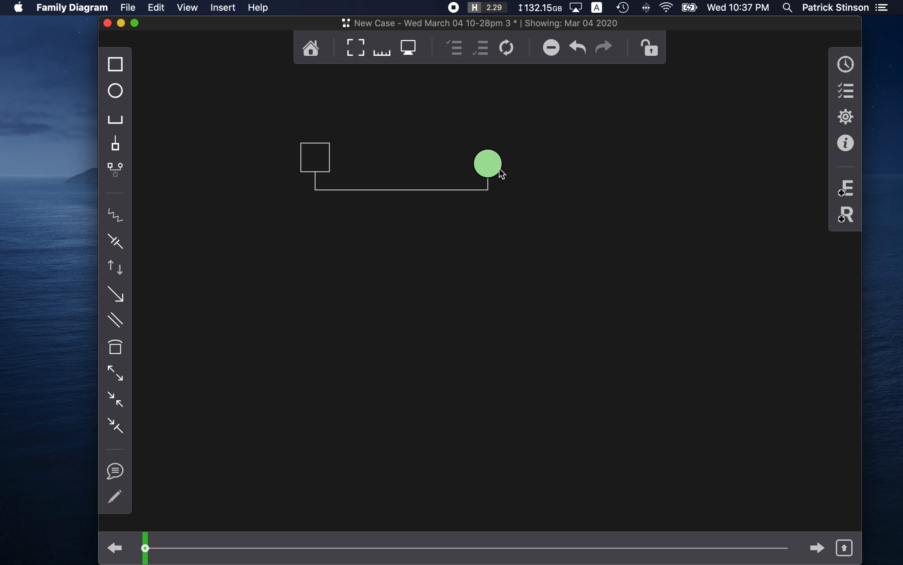
Add a male person below the couple and attach him to their pair bond as a child.
left_click(115, 65)
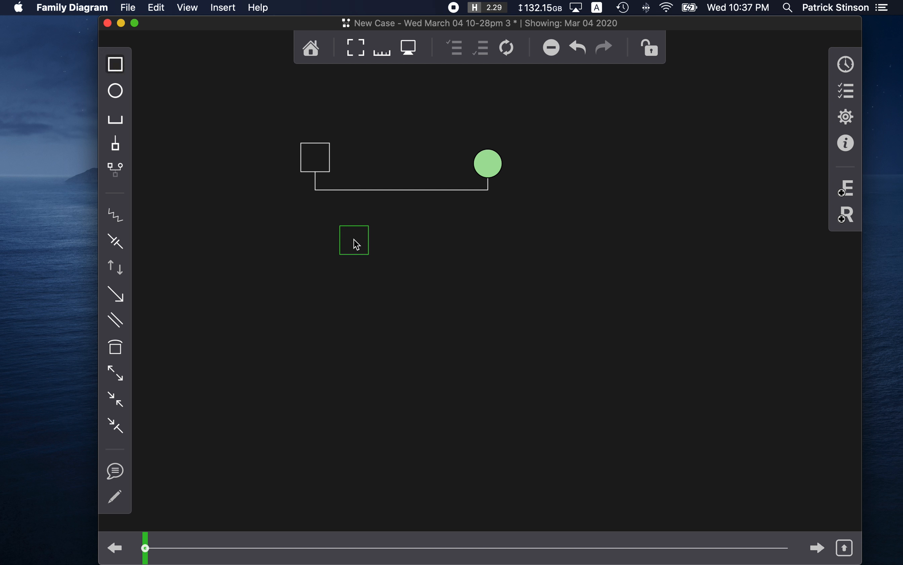
left_click(354, 240)
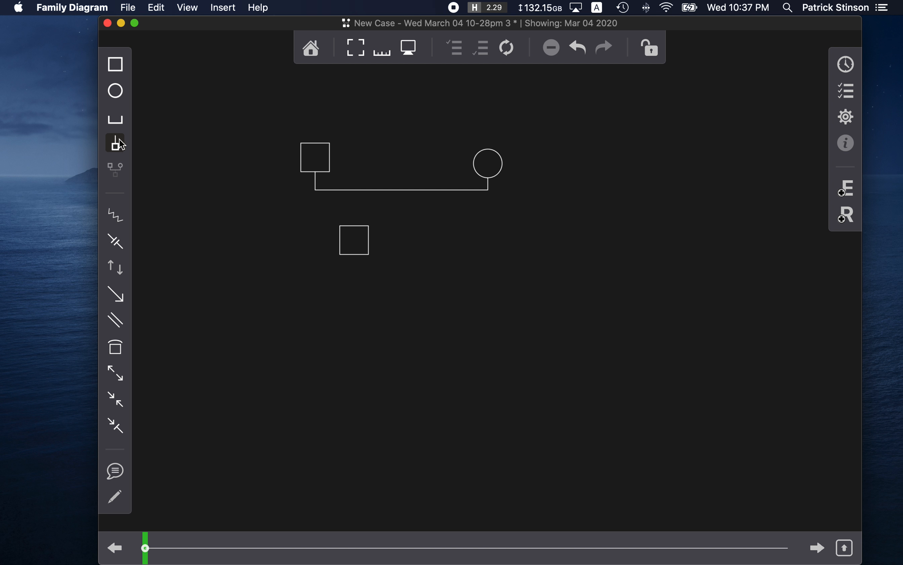
left_click(357, 245)
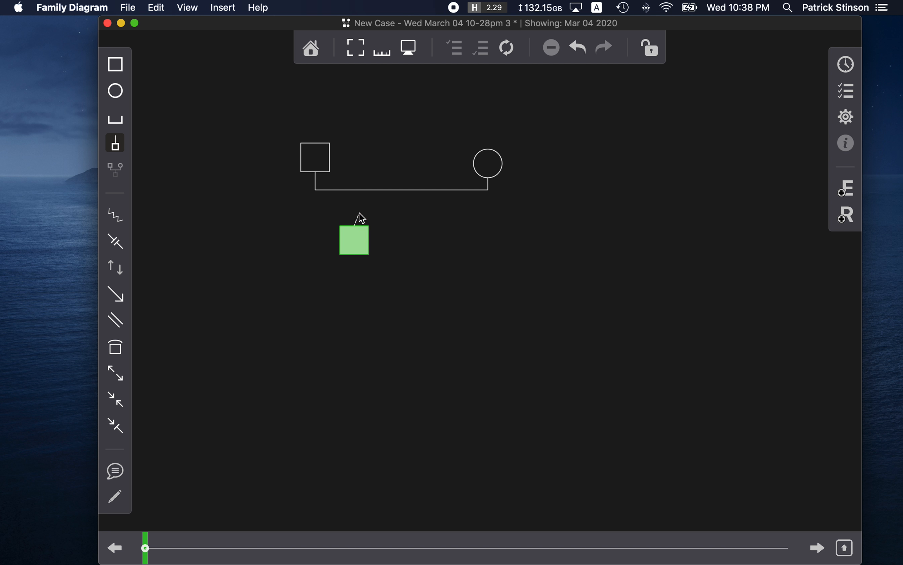
left_click_drag(361, 198, 358, 190)
left_click_drag(358, 190, 357, 190)
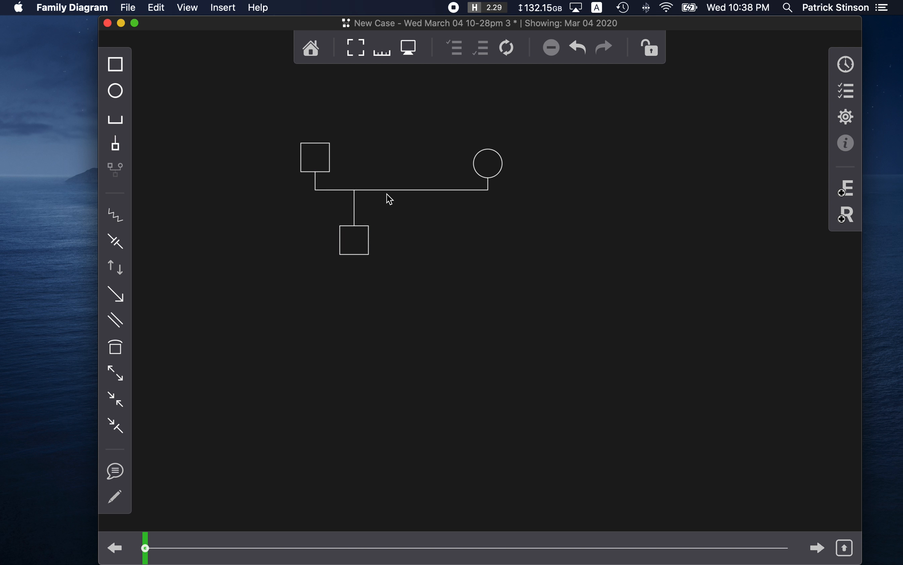
Reposition the child lower beneath the pair bond and bring the mother closer to the father.
left_click(402, 190)
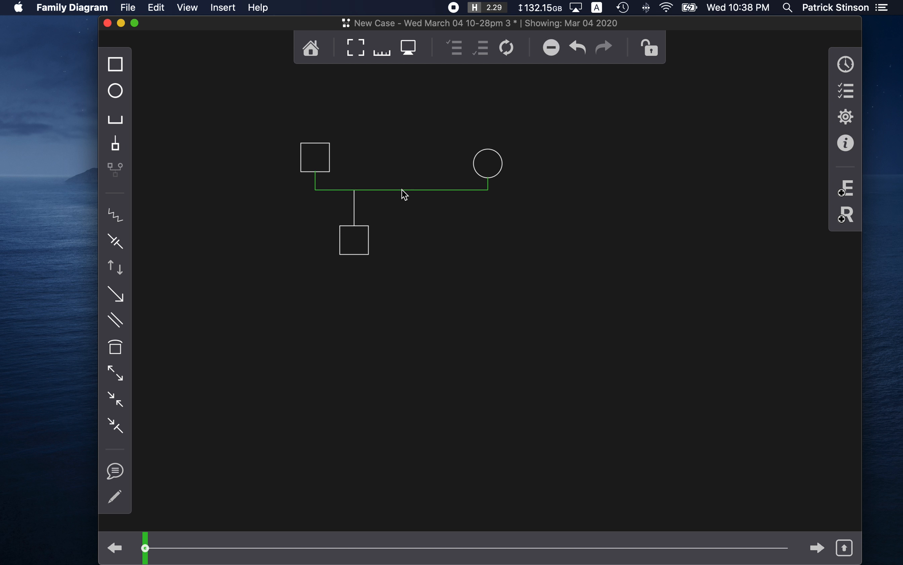
left_click(420, 232)
left_click_drag(370, 237, 714, 219)
left_click_drag(662, 235, 439, 255)
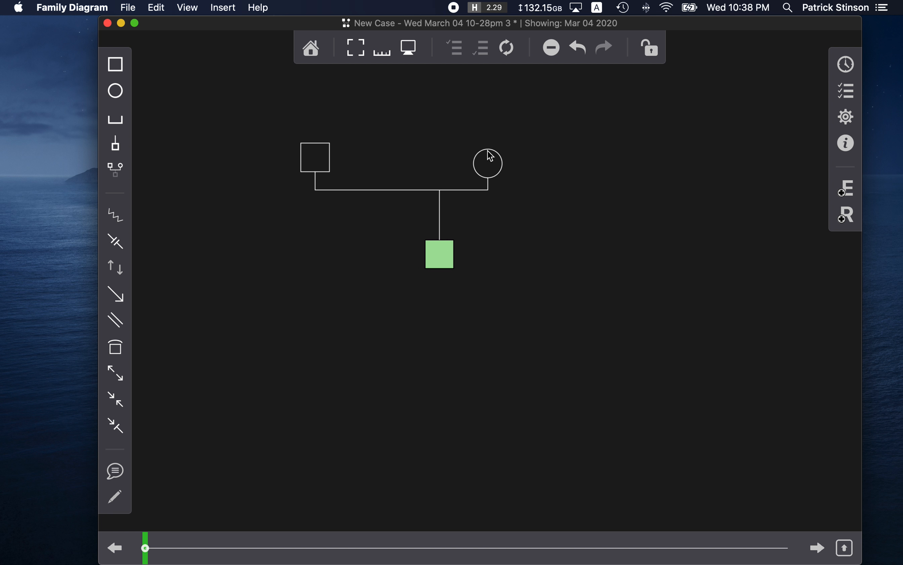
left_click_drag(486, 160, 524, 135)
left_click_drag(452, 255, 354, 271)
left_click_drag(523, 147, 399, 180)
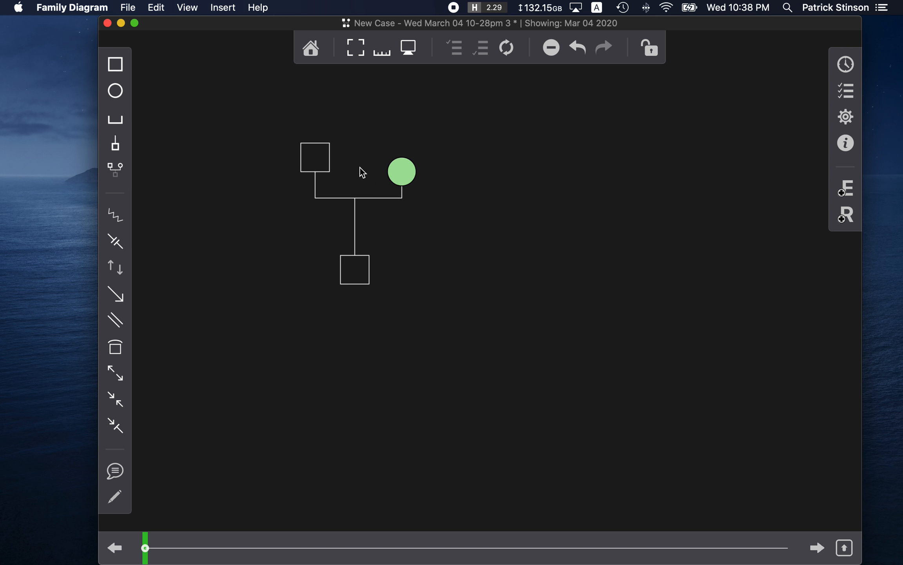
Rearrange the father and mother so they sit close together just above the child.
left_click(276, 171)
left_click_drag(316, 157, 272, 176)
left_click_drag(408, 177, 463, 207)
left_click(355, 267)
left_click_drag(283, 175, 327, 201)
left_click(464, 209)
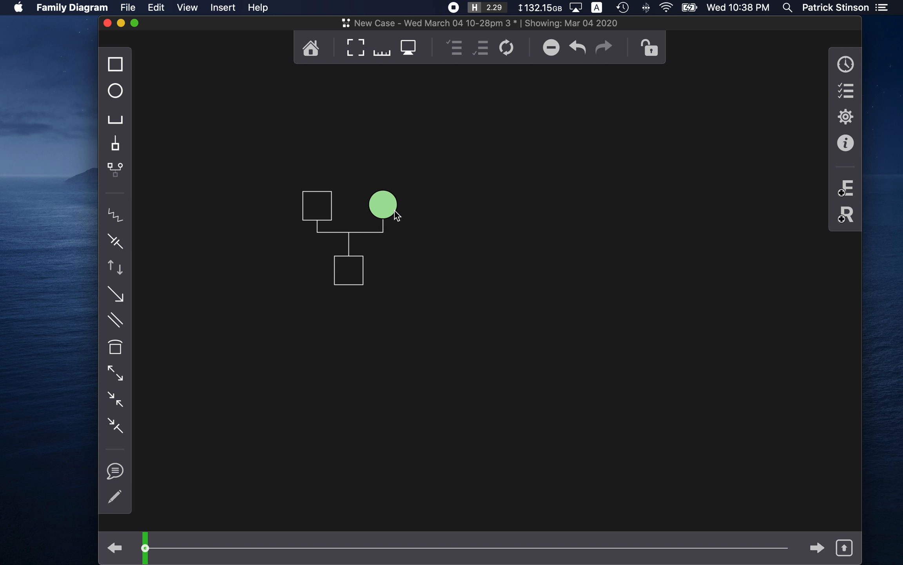
left_click(435, 218)
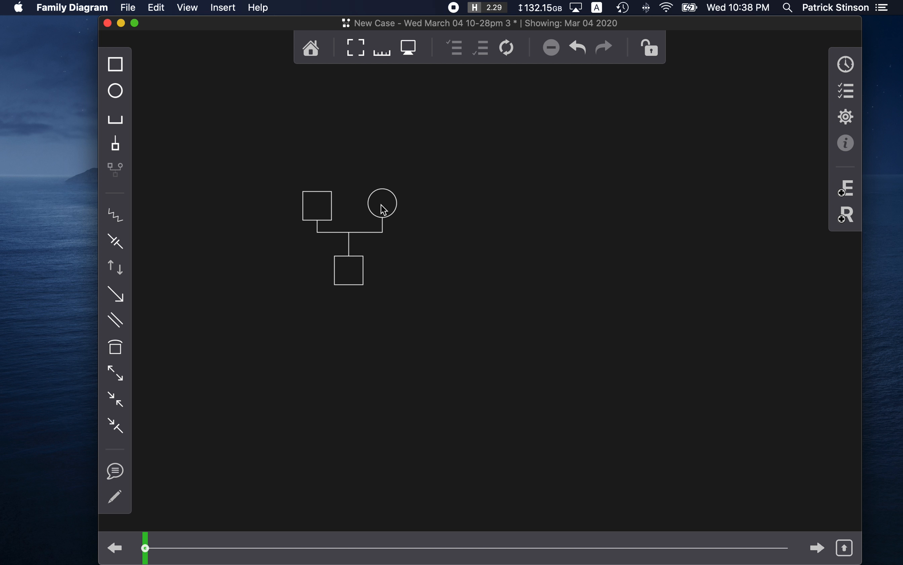
Select the mother on her own and shift her slightly upward, then deselect her.
left_click_drag(381, 203, 380, 208)
left_click(403, 240)
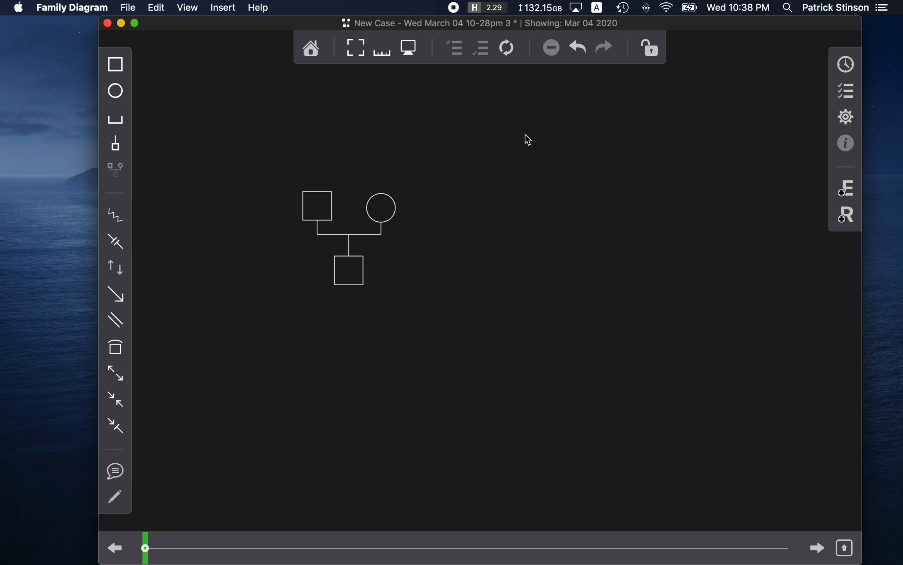
left_click(378, 209)
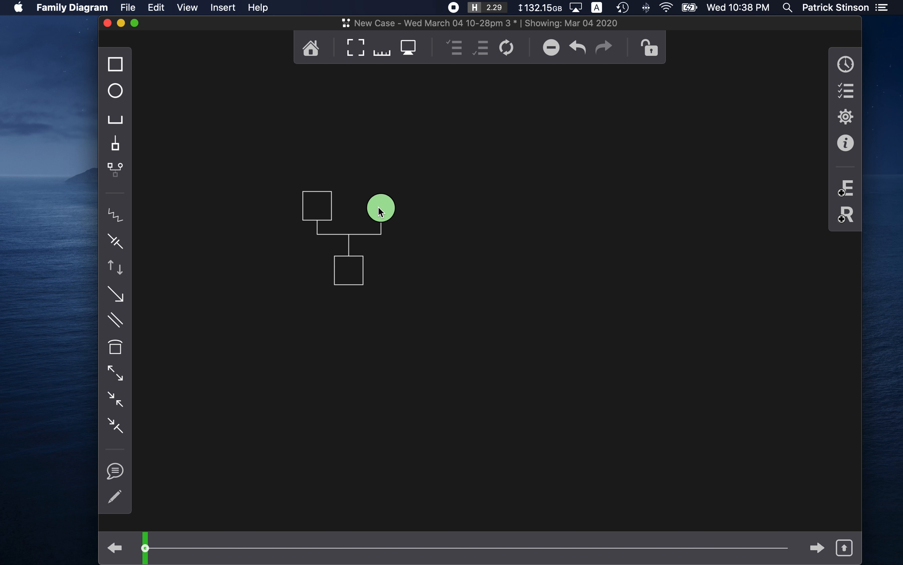
mouse_move(380, 211)
left_mouse_down()
mouse_move(418, 215)
mouse_move(413, 149)
mouse_move(379, 207)
mouse_move(383, 197)
left_mouse_up()
left_click(476, 160)
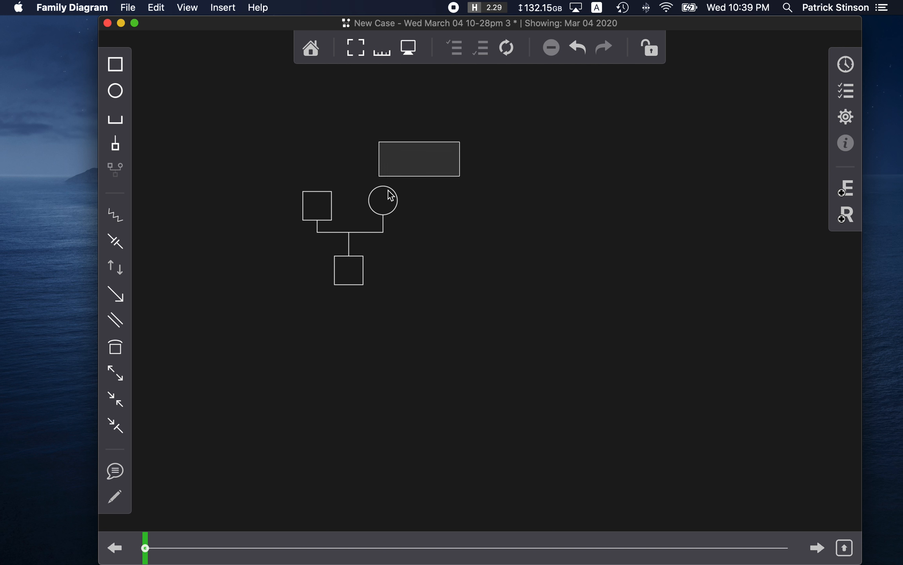
Select both parents together and move them higher above the child.
left_click_drag(429, 167, 292, 228)
mouse_move(392, 200)
left_mouse_down()
mouse_move(514, 199)
mouse_move(455, 190)
mouse_move(299, 209)
mouse_move(390, 181)
mouse_move(485, 181)
mouse_move(409, 143)
mouse_move(333, 180)
mouse_move(319, 199)
mouse_move(361, 204)
mouse_move(391, 181)
left_mouse_up()
left_click(312, 123)
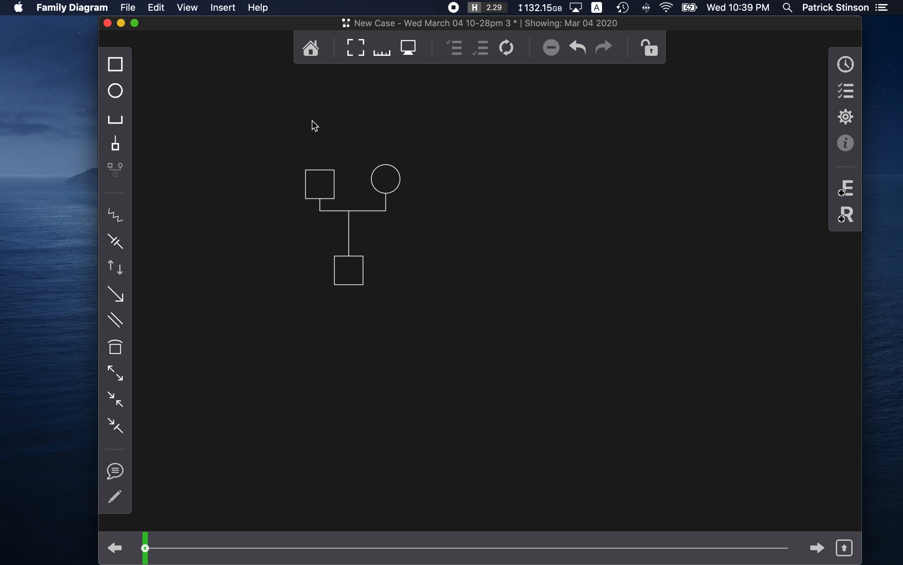
Add an unconnected female and an unconnected male beside the existing family.
left_click(117, 94)
left_click(486, 236)
left_click(118, 65)
left_click(552, 226)
Select the mother and the two unconnected people together and move them as a group, then deselect them.
left_click_drag(759, 255, 393, 169)
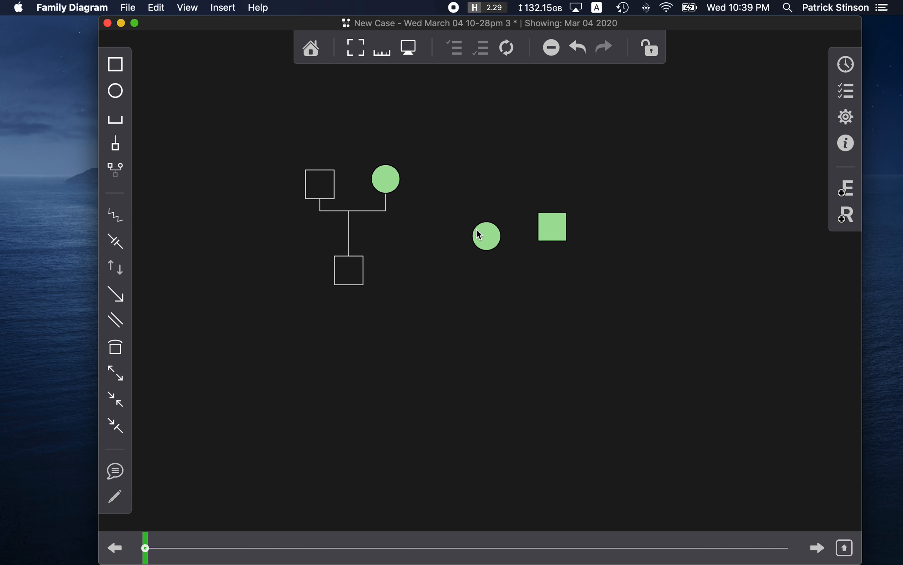
left_click_drag(489, 240, 555, 240)
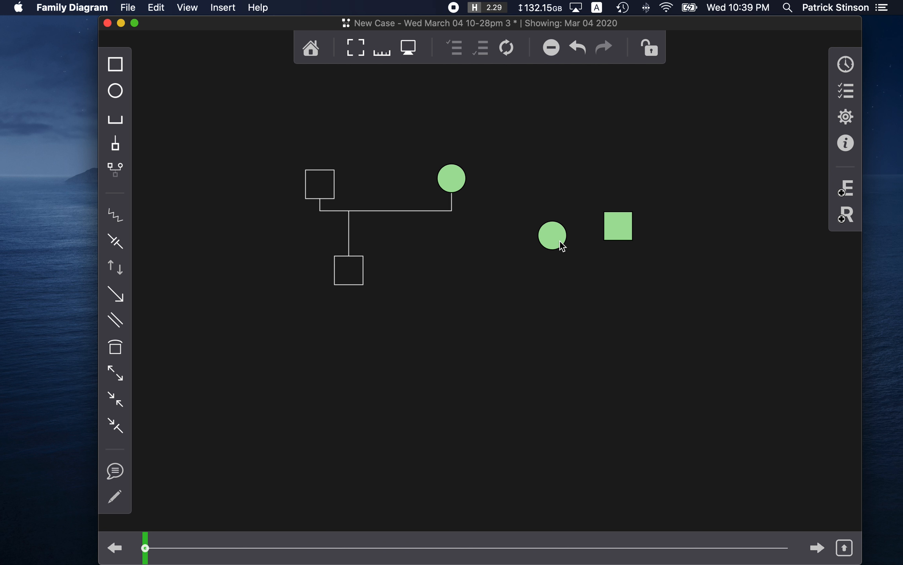
left_click_drag(558, 240, 523, 226)
left_click(592, 278)
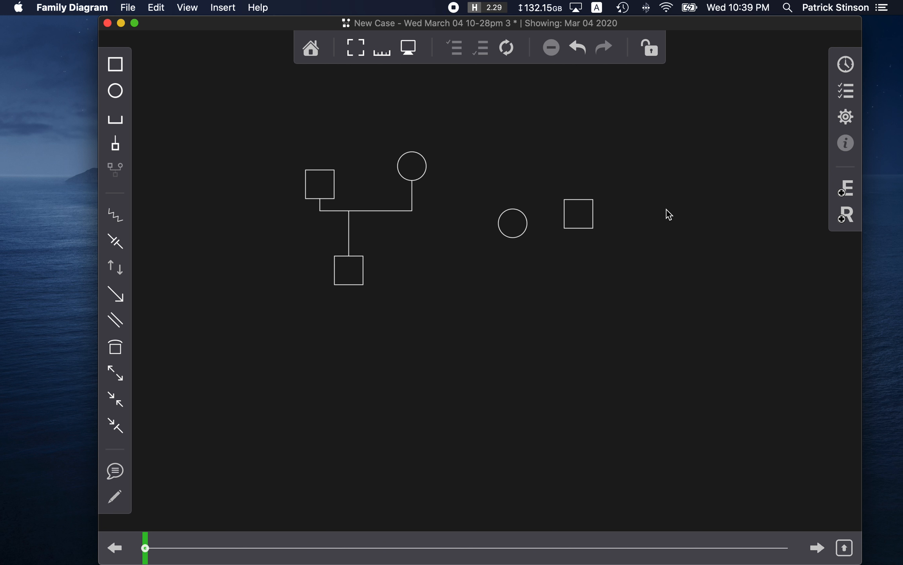
Select everyone in the diagram and move the whole group down to free space above the family.
left_click_drag(630, 331, 298, 144)
left_click_drag(420, 166, 463, 292)
left_click(228, 129)
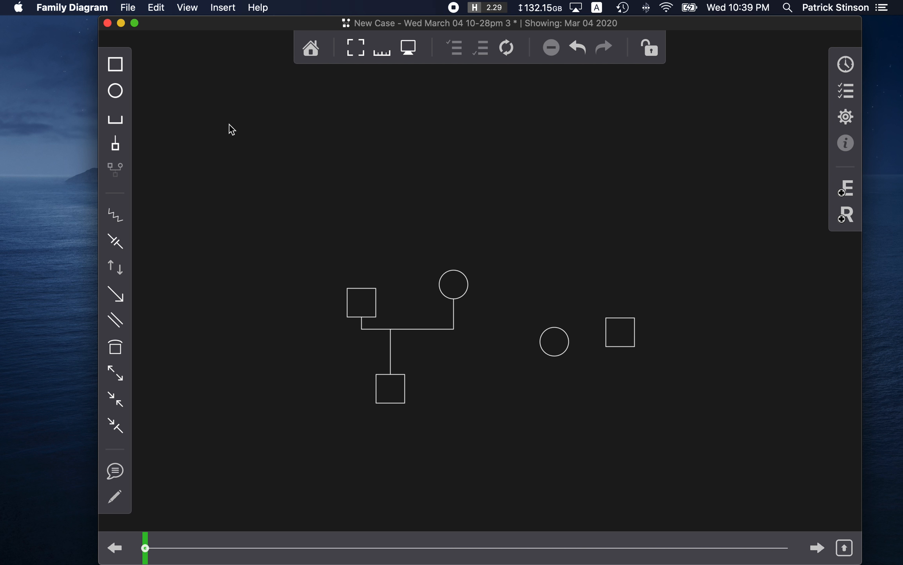
Add a male and a female above the father and join them with a pair bond.
left_click(115, 64)
left_click(287, 205)
left_click(115, 90)
left_click(377, 214)
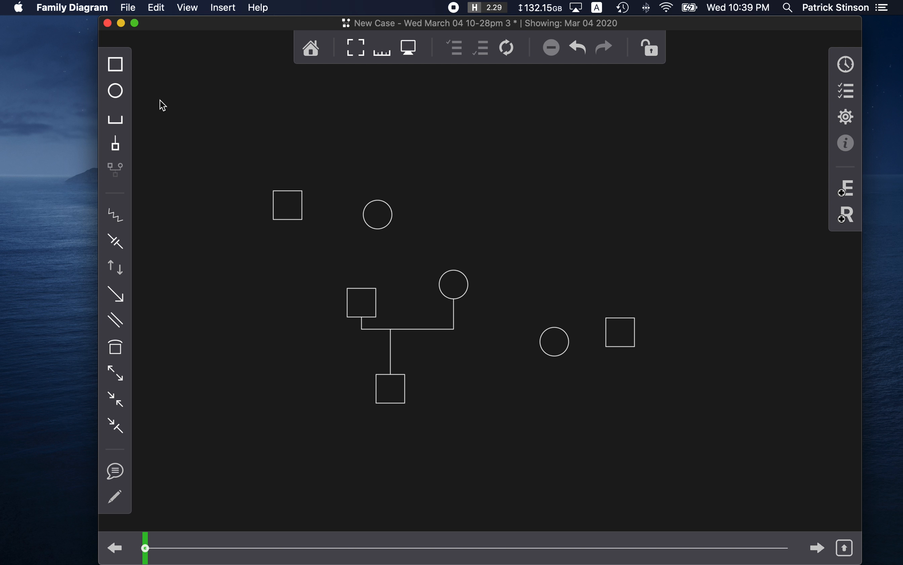
left_click(114, 120)
left_click_drag(283, 205, 378, 217)
Attach the father as a child to the pair bond of the couple above him, and line that couple up level with each other.
left_click(115, 144)
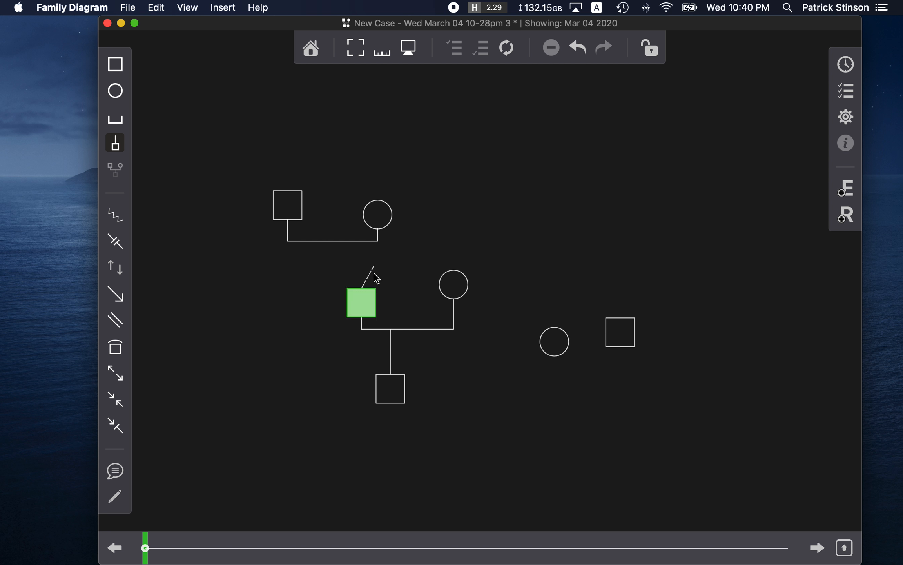
left_click_drag(374, 273, 361, 241)
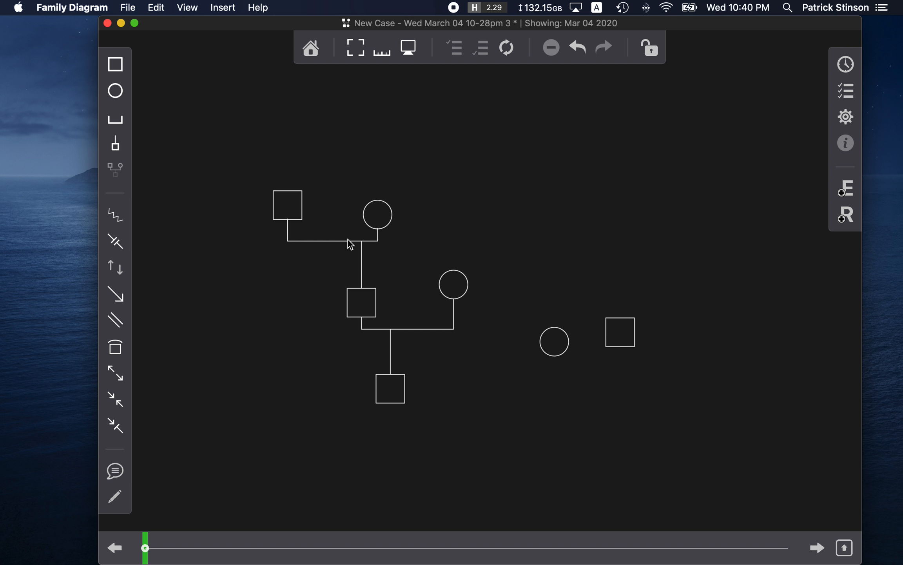
left_click_drag(388, 212, 403, 200)
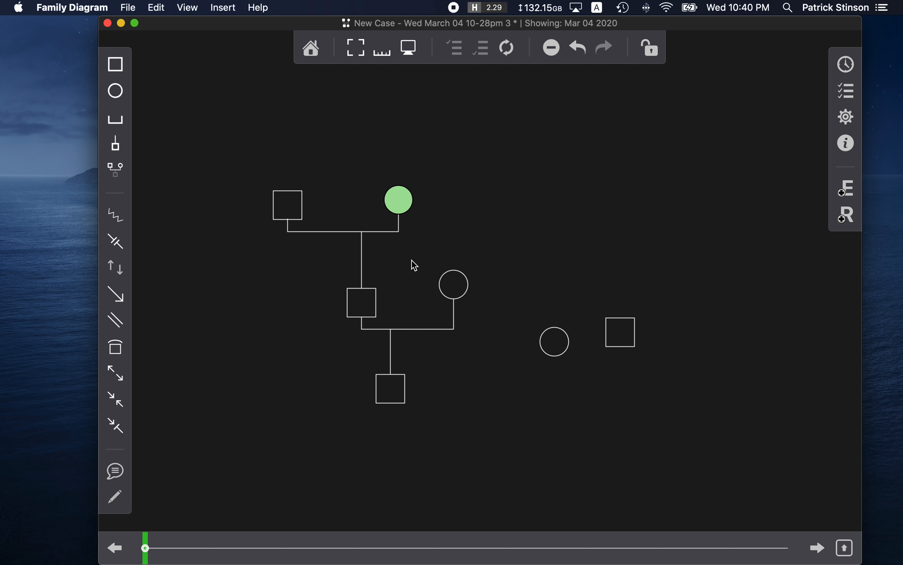
left_click_drag(397, 207, 383, 208)
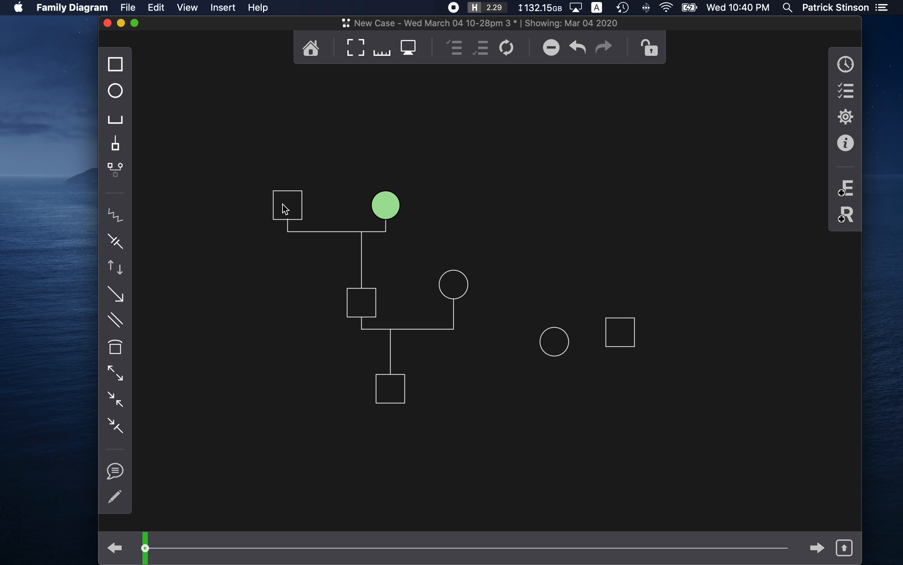
left_click_drag(283, 204, 291, 203)
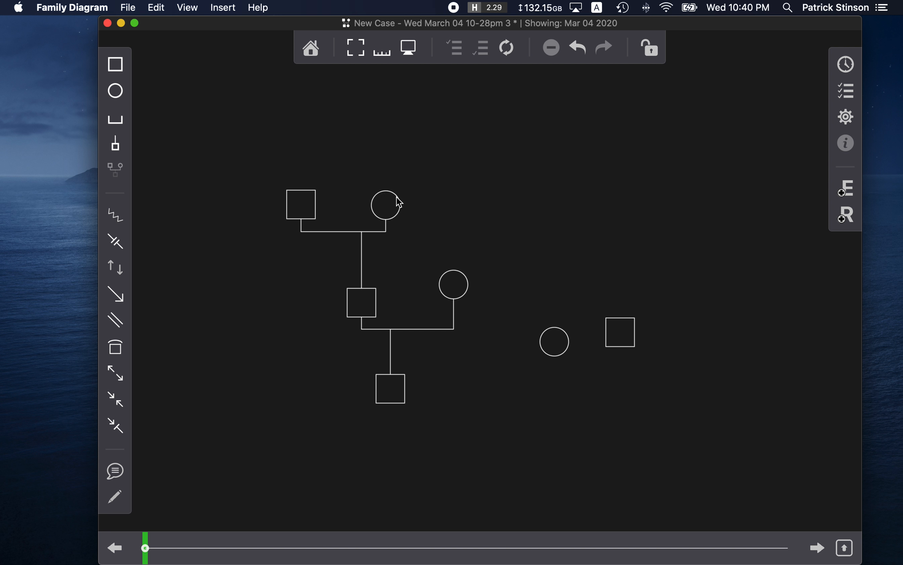
left_click_drag(387, 207, 403, 212)
left_click(397, 228)
Add another female between the grandfather and grandmother and join her to the grandmother with a pair bond.
left_click(124, 89)
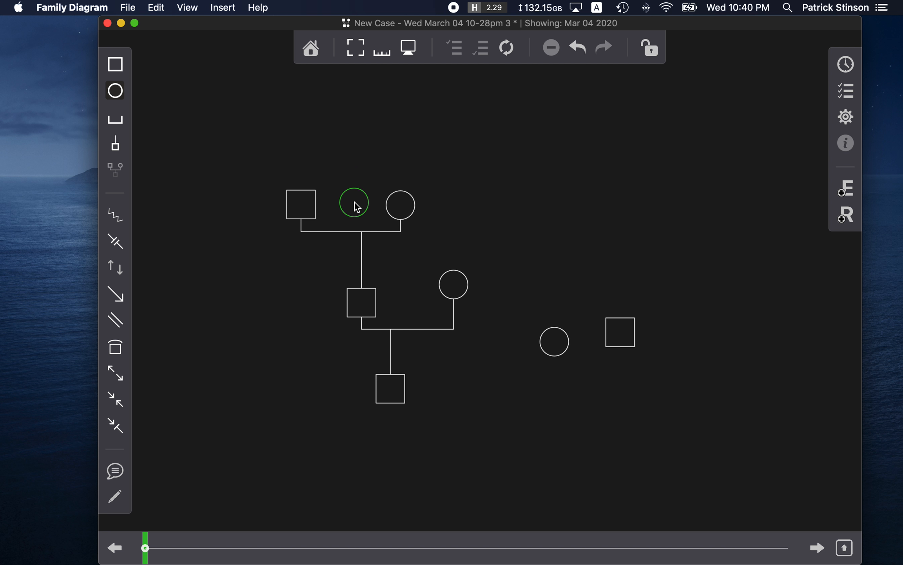
left_click(355, 202)
left_click_drag(349, 200, 399, 204)
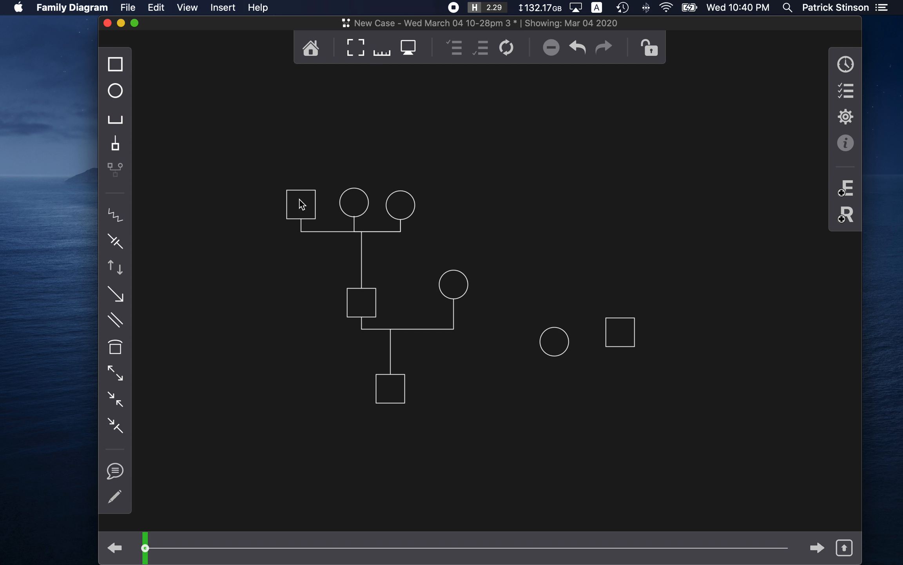
left_click(403, 205)
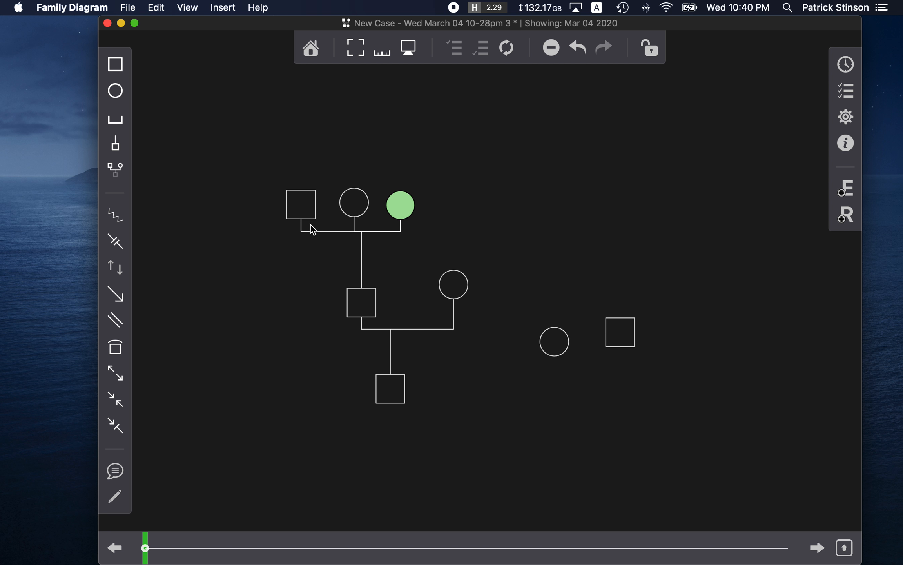
left_click(434, 234)
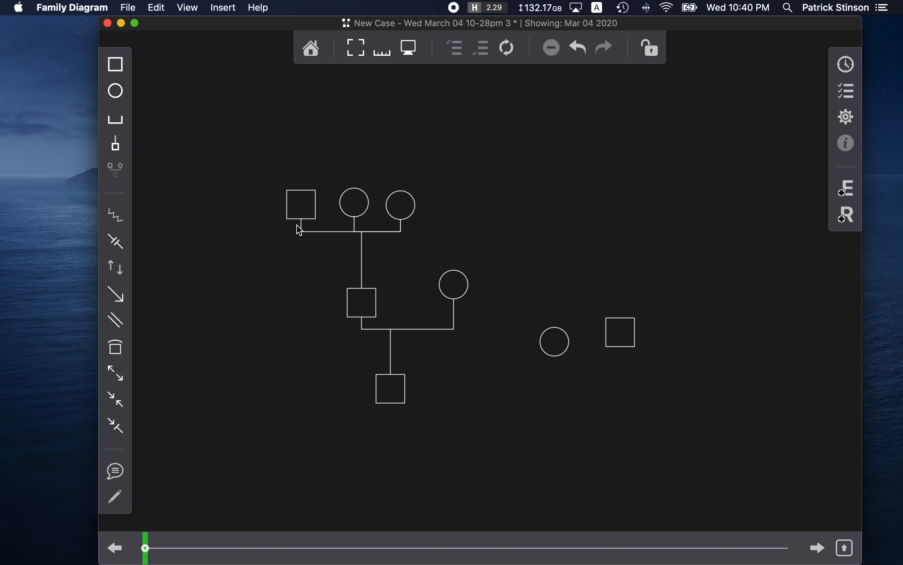
Lower the grandfather to separate the overlapping pair bonds, and bring him and the middle female back in line with the grandmother.
mouse_move(359, 207)
left_mouse_down()
mouse_move(316, 256)
mouse_move(278, 244)
mouse_move(485, 223)
mouse_move(576, 166)
mouse_move(664, 221)
mouse_move(443, 221)
mouse_move(411, 208)
mouse_move(546, 206)
mouse_move(471, 214)
mouse_move(358, 193)
mouse_move(357, 144)
mouse_move(354, 196)
left_mouse_up()
left_click(325, 274)
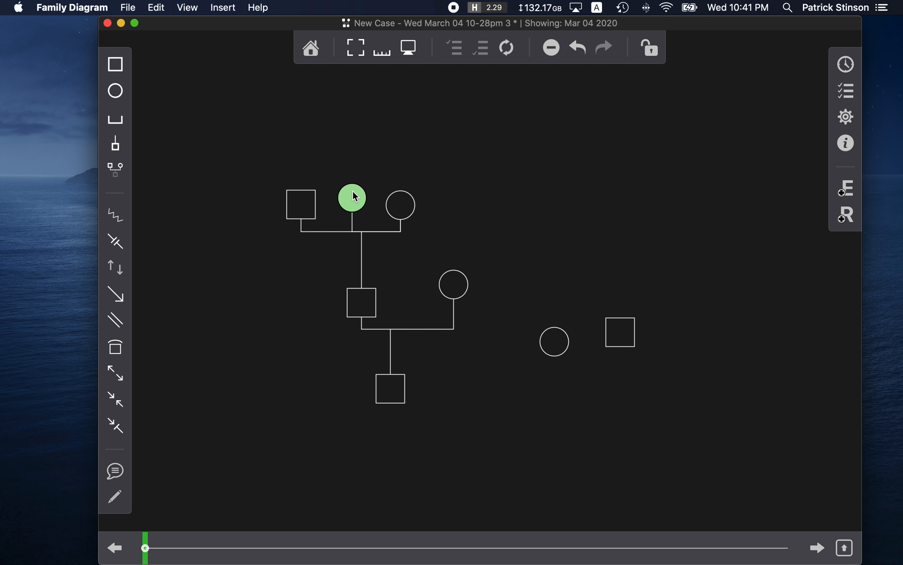
left_click(384, 243)
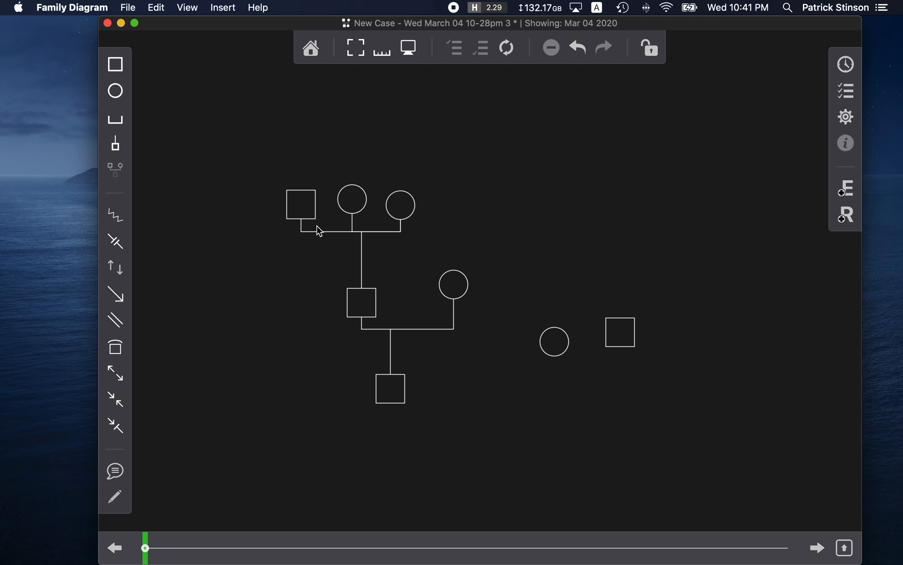
left_click_drag(305, 207, 293, 218)
left_click(369, 203)
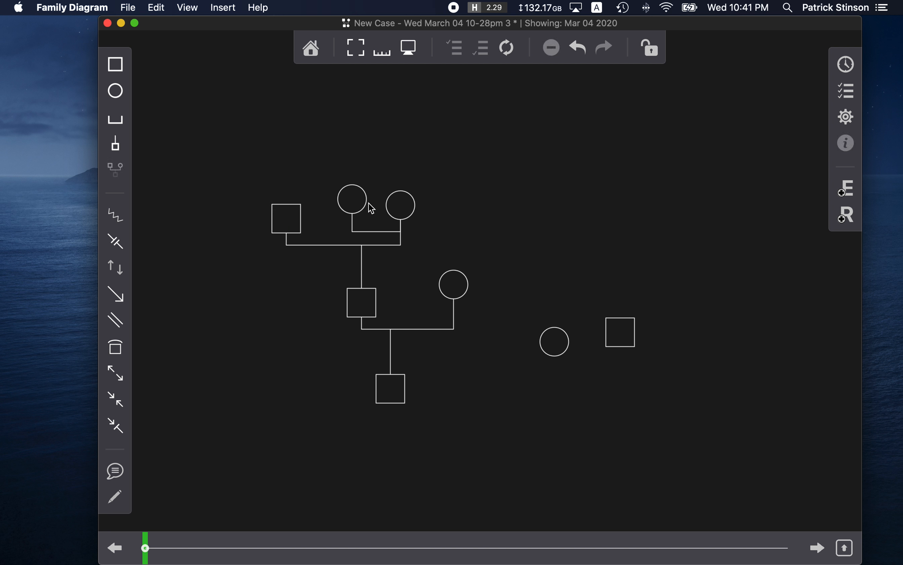
mouse_move(358, 198)
left_mouse_down()
mouse_move(353, 215)
mouse_move(356, 195)
mouse_move(355, 202)
left_mouse_up()
left_click_drag(299, 216, 310, 199)
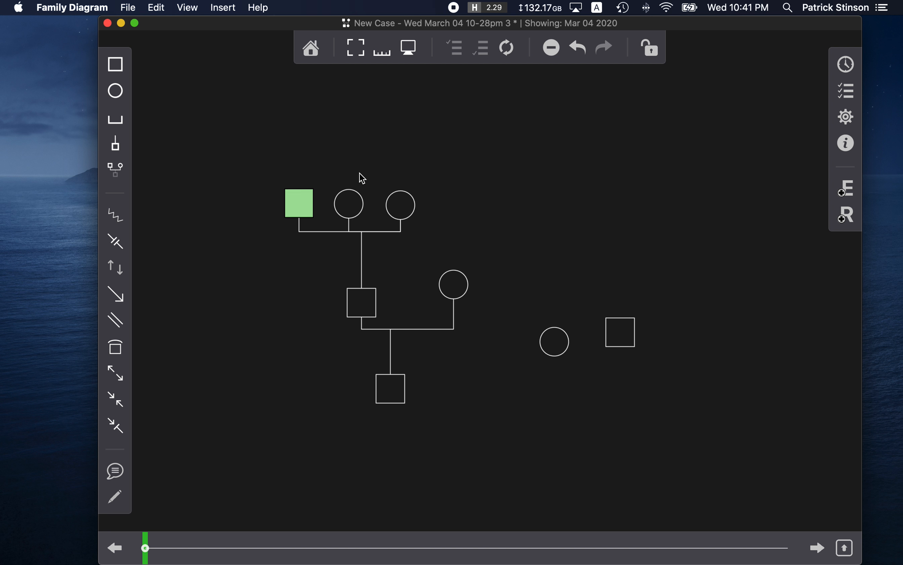
left_click(483, 204)
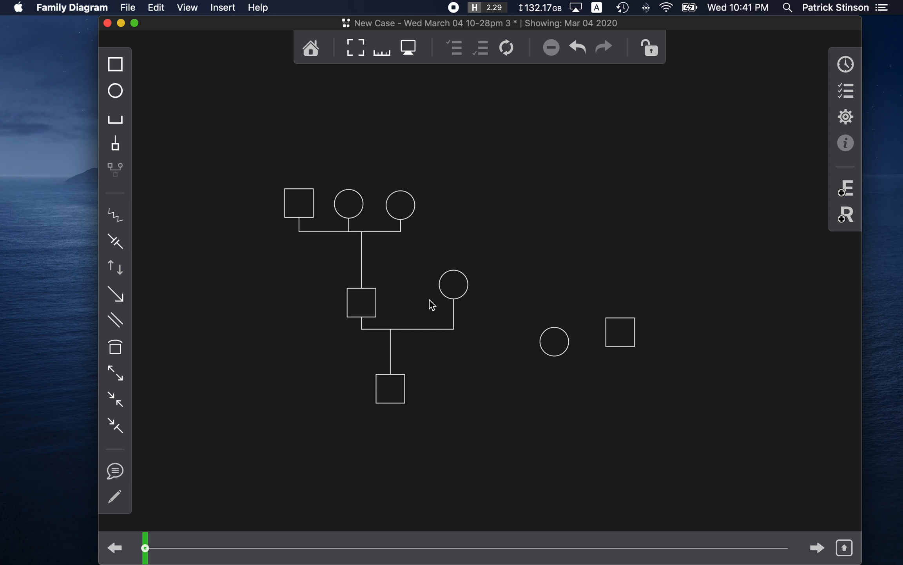
Move the mother level with the father and closer to him.
left_click(459, 291)
left_click_drag(460, 290, 455, 309)
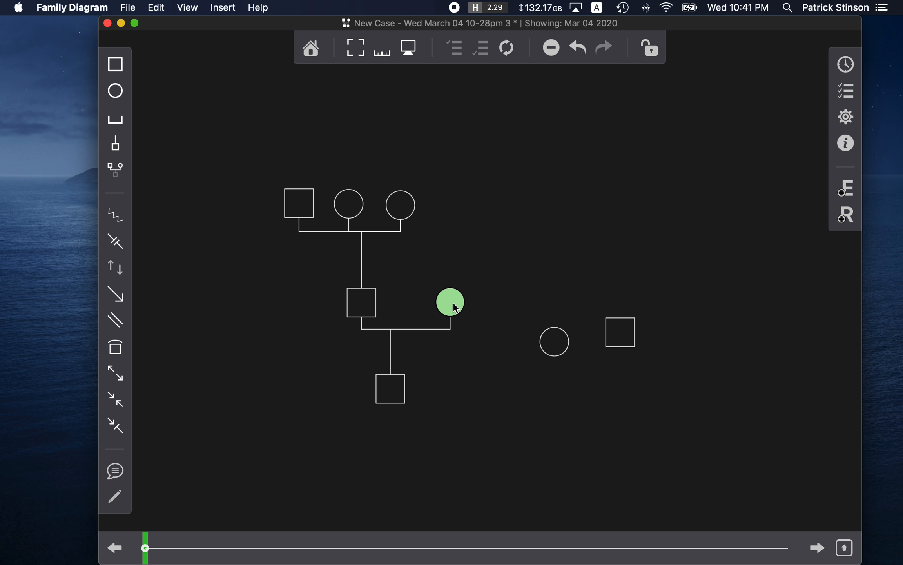
left_click(494, 312)
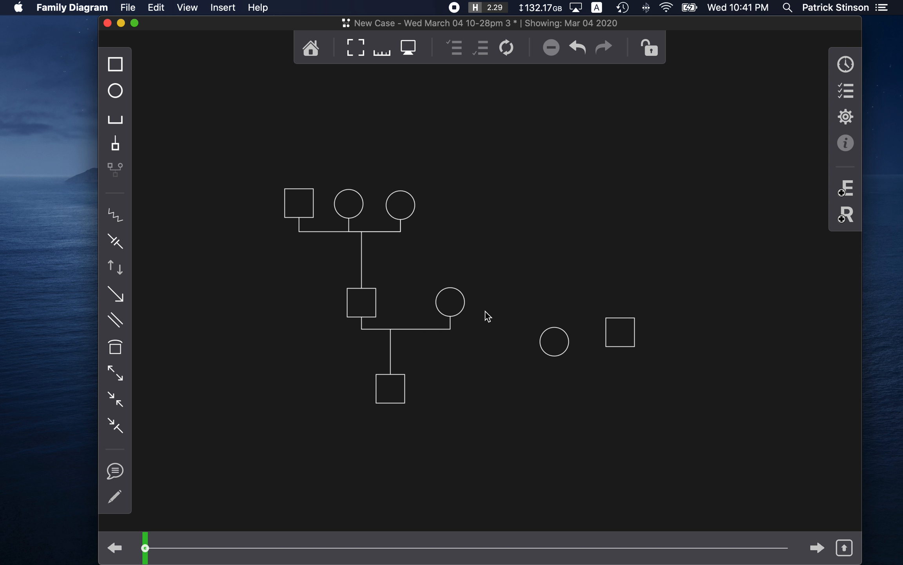
left_click(450, 303)
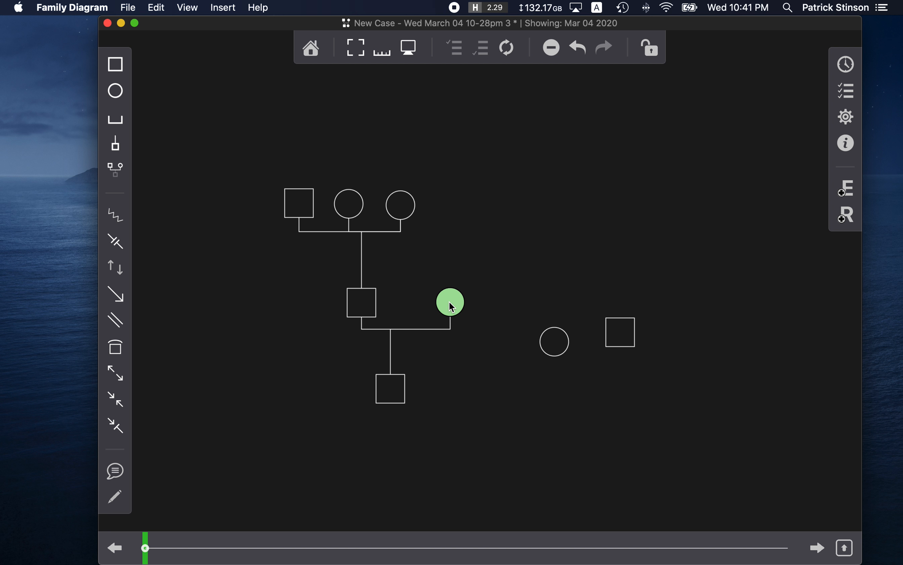
left_click_drag(449, 302, 427, 312)
left_click(451, 242)
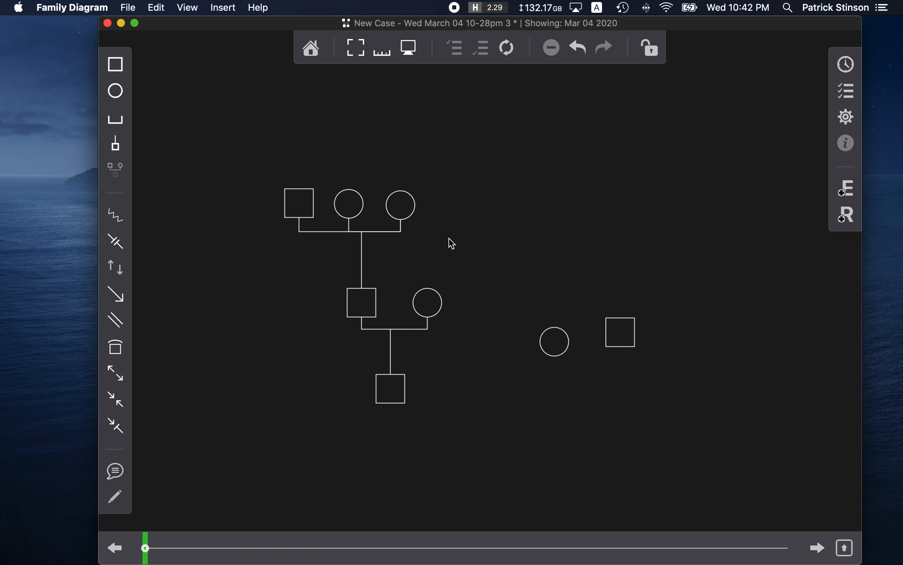
Align the grandfather and the two females beside him at one height with even spacing.
mouse_move(411, 205)
left_mouse_down()
mouse_move(410, 240)
mouse_move(430, 227)
mouse_move(411, 206)
mouse_move(395, 209)
left_mouse_up()
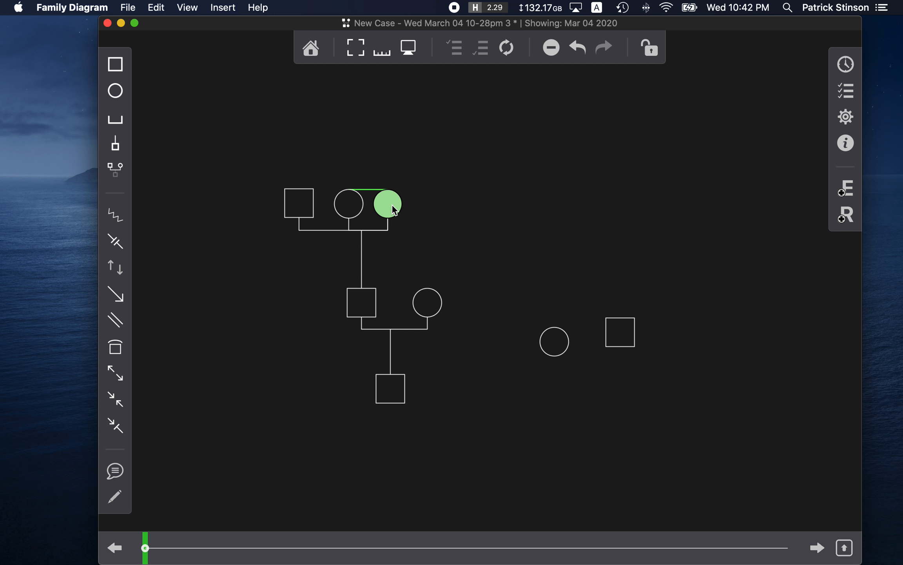
left_click(306, 203)
left_click(342, 207)
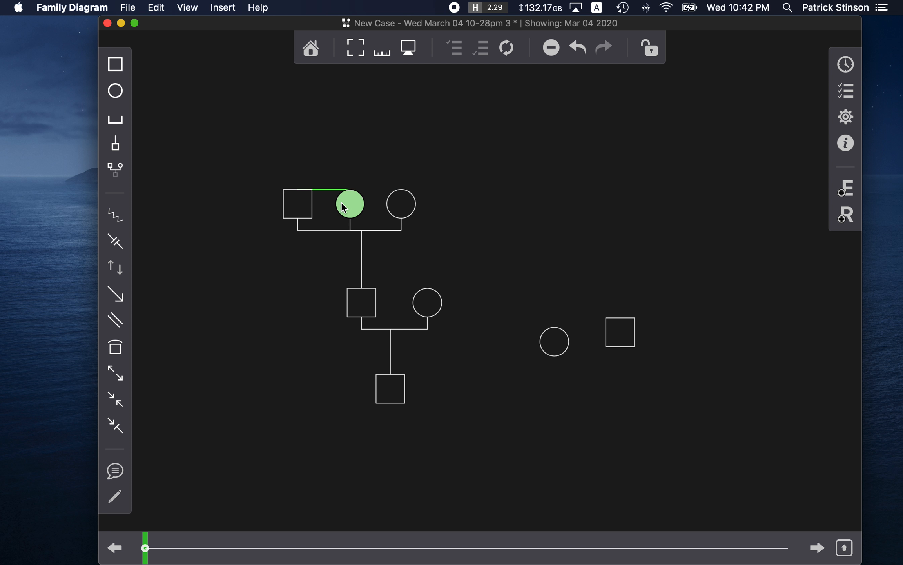
left_click(401, 203)
left_click(472, 206)
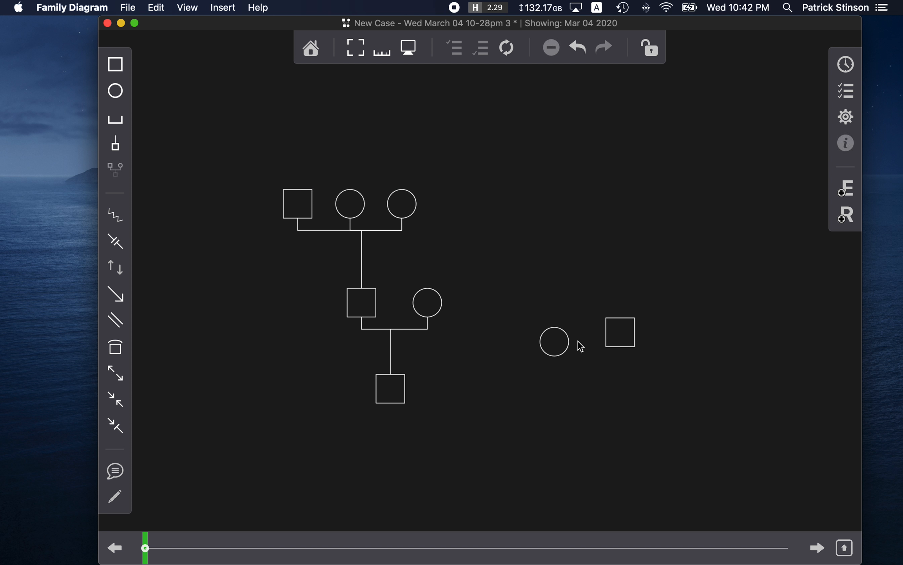
Move the unconnected female and male up and align both with the parents' row.
left_click_drag(639, 362, 539, 294)
left_click(620, 264)
left_click_drag(605, 292, 605, 303)
left_click(663, 329)
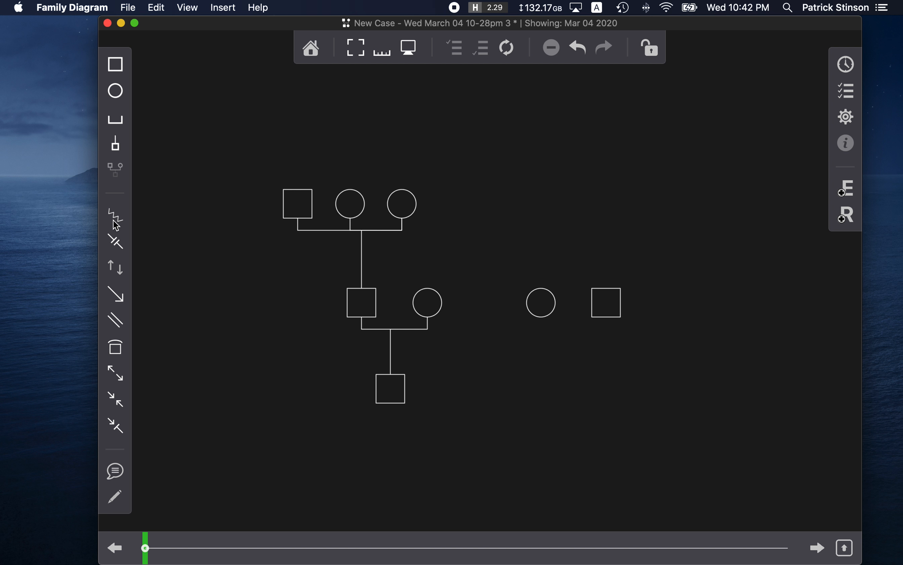
Move the mother farther from the father, keeping both level, to make room between them.
left_click(360, 309)
left_click(422, 310)
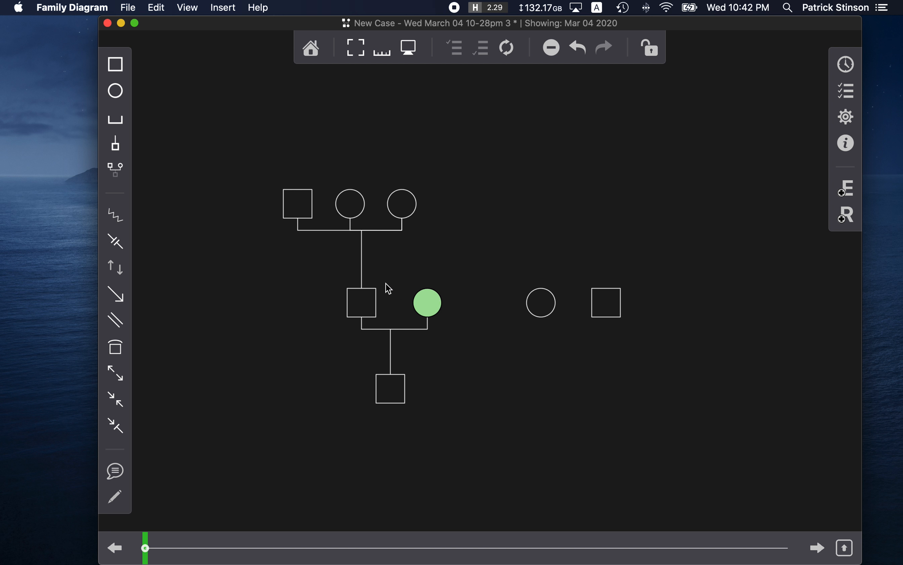
left_click(418, 253)
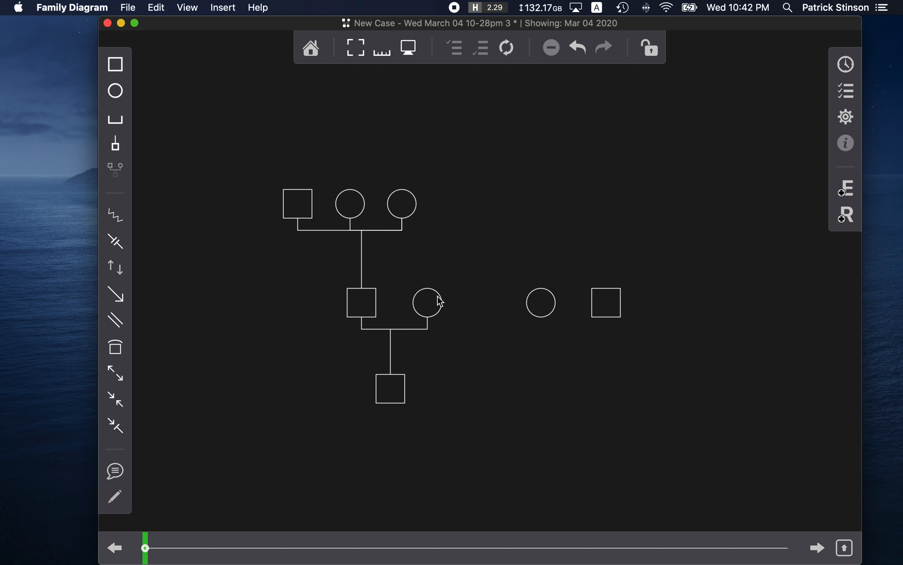
left_click_drag(437, 296, 472, 296)
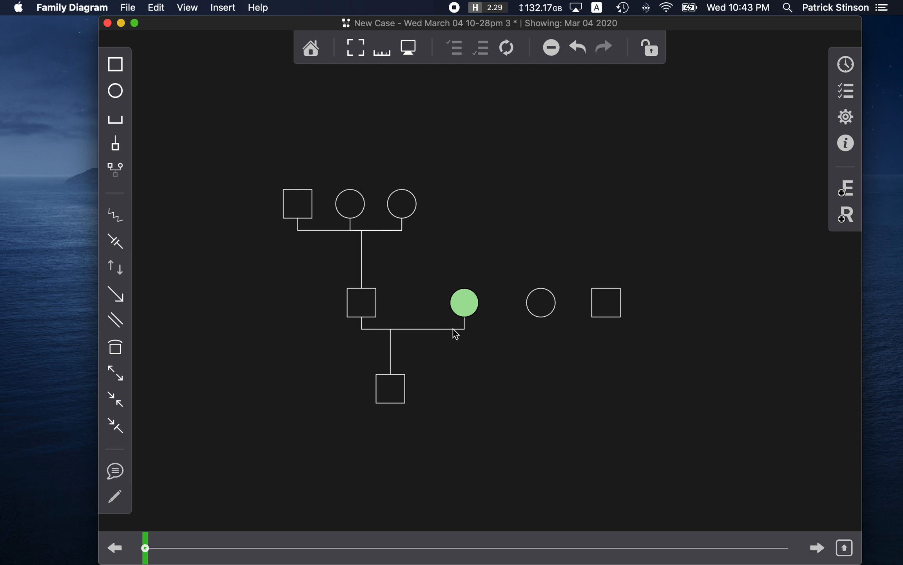
left_click(409, 305)
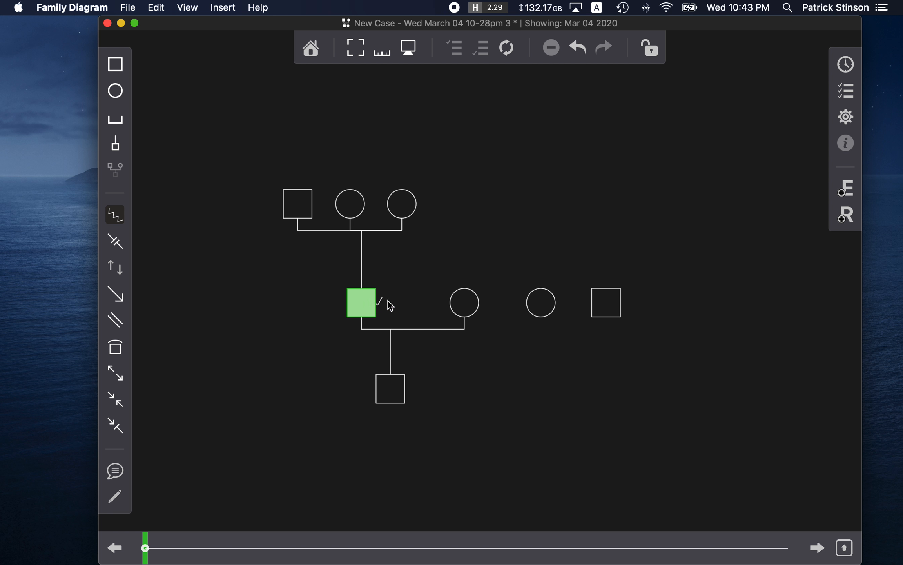
Draw a zigzag relationship line from the father to the mother, and nudge the mother slightly away from the line.
left_click_drag(418, 301, 463, 297)
left_click(463, 298)
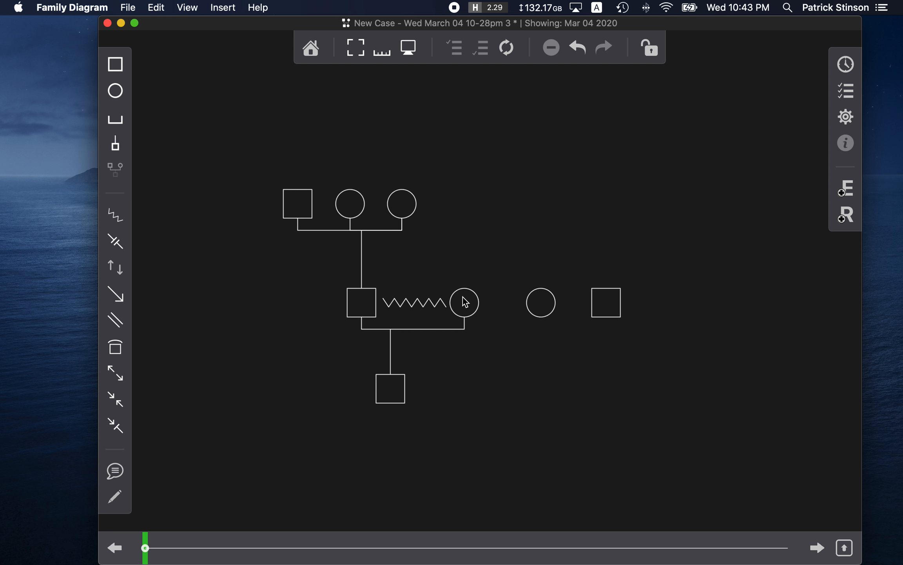
left_click(463, 297)
left_click(457, 328)
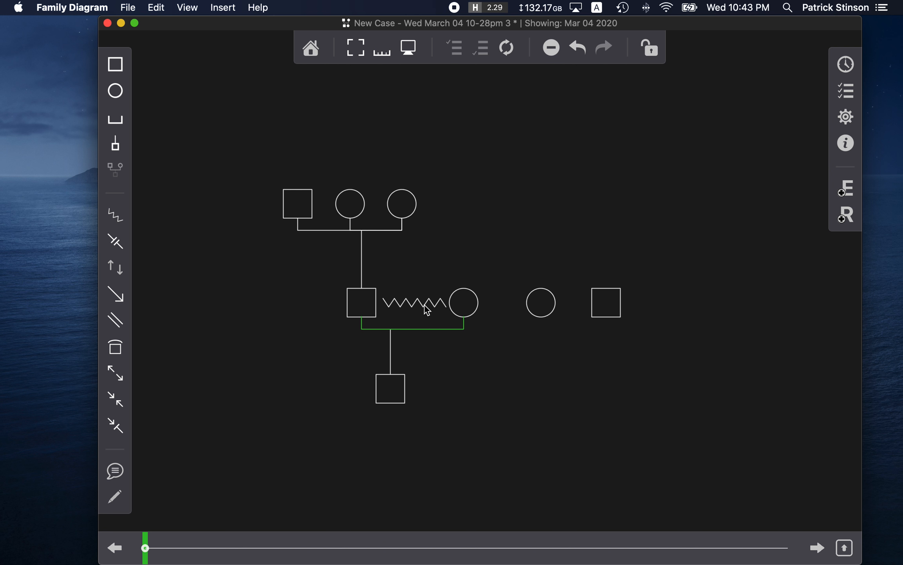
mouse_move(471, 300)
left_mouse_down()
mouse_move(478, 317)
mouse_move(513, 326)
mouse_move(491, 269)
mouse_move(428, 290)
mouse_move(458, 315)
mouse_move(478, 309)
mouse_move(454, 305)
mouse_move(474, 299)
left_mouse_up()
left_click(461, 243)
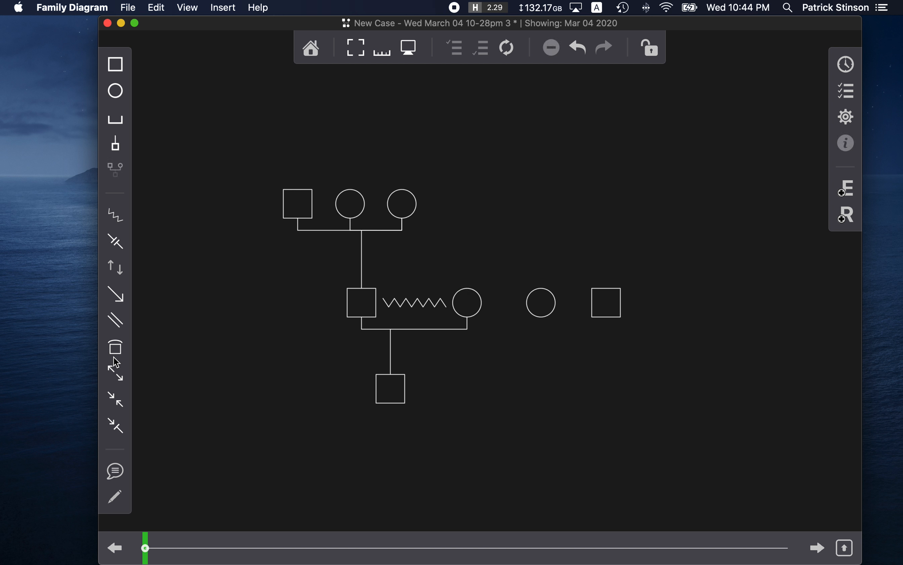
Draw single-arrow relationship lines from the grandmother to the mother and to the unconnected female.
left_click(119, 297)
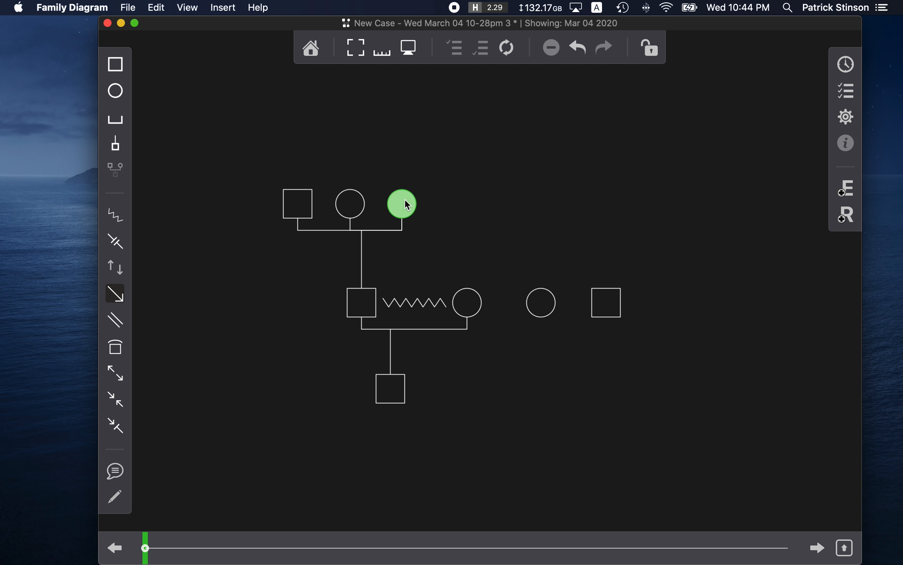
left_click_drag(436, 256, 465, 295)
left_click_drag(403, 201, 535, 298)
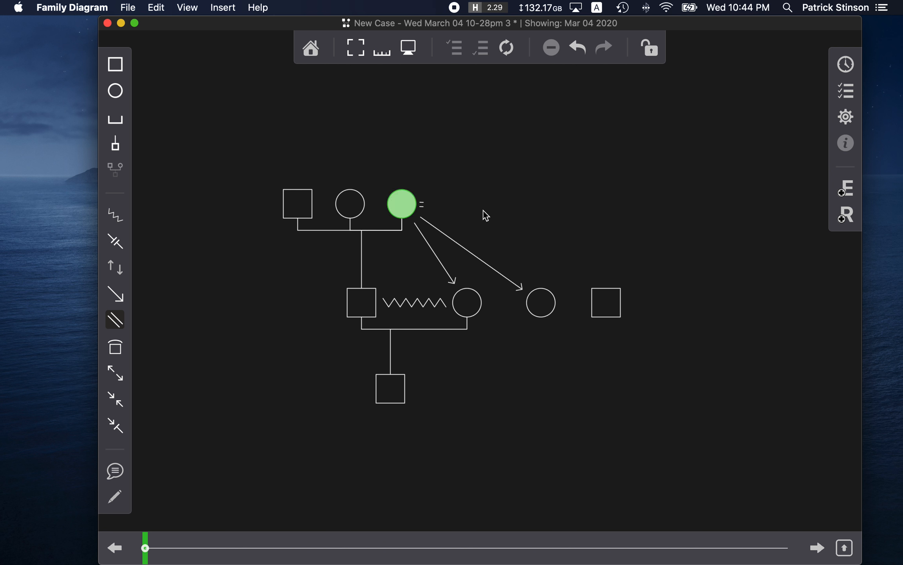
Draw a double relationship line from the grandmother to the separate male, and reposition that male and the female beside him.
left_click_drag(486, 216, 638, 235)
left_click_drag(540, 311, 562, 312)
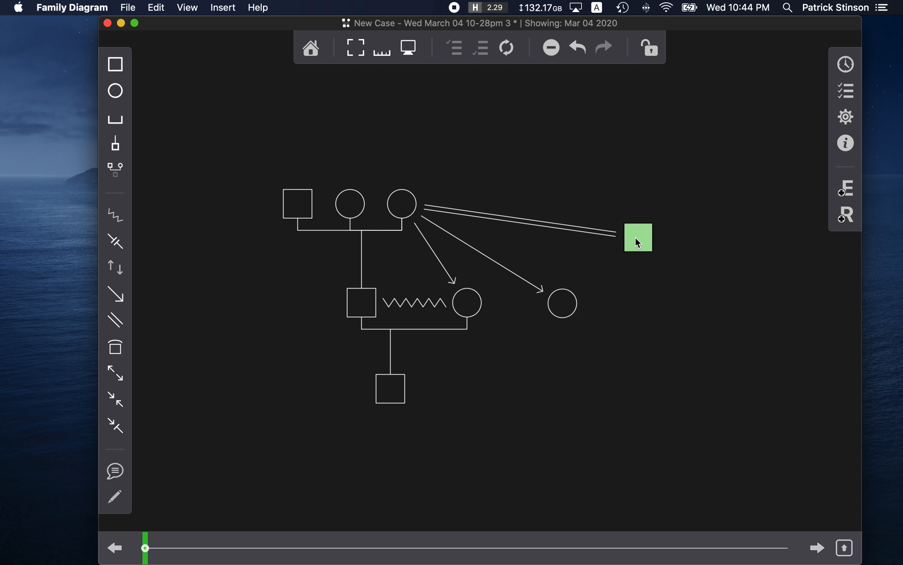
left_click_drag(636, 237, 616, 292)
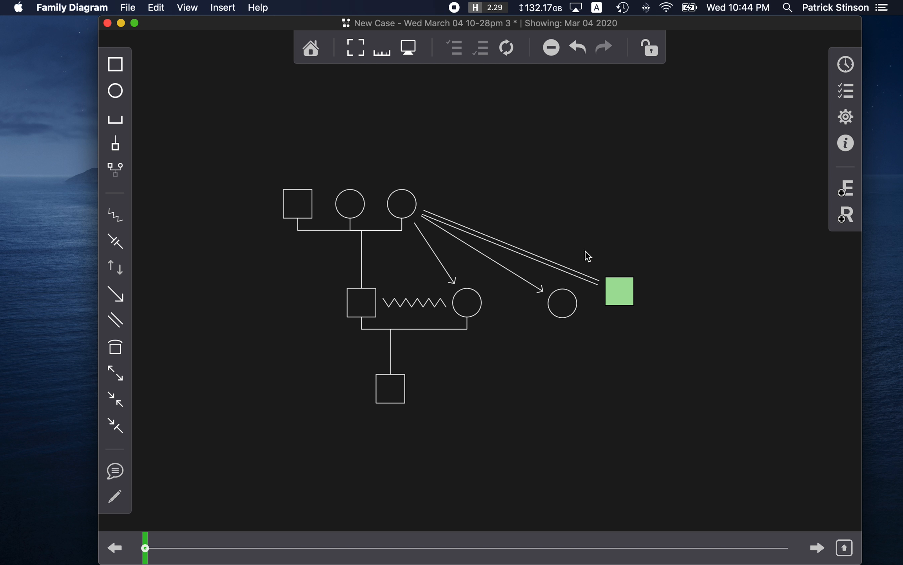
left_click(518, 246)
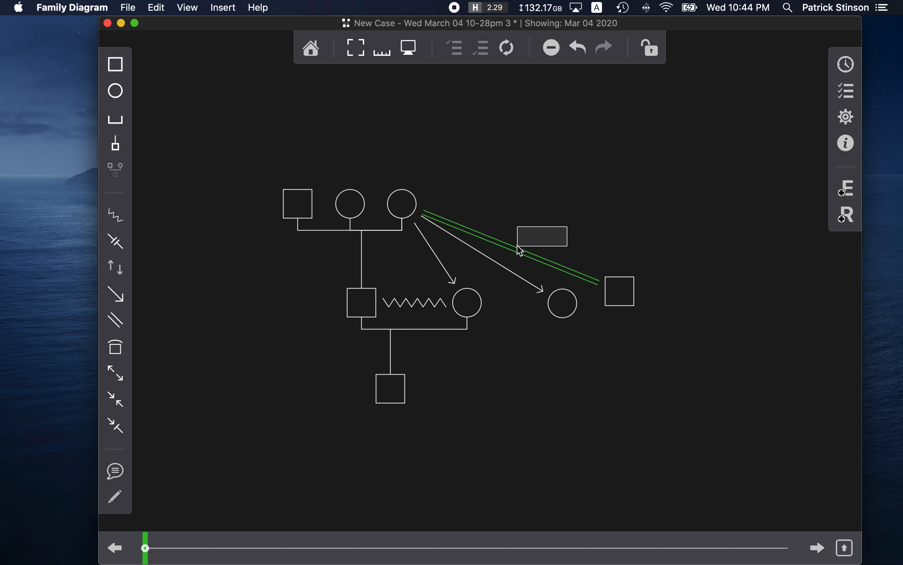
left_click(521, 228)
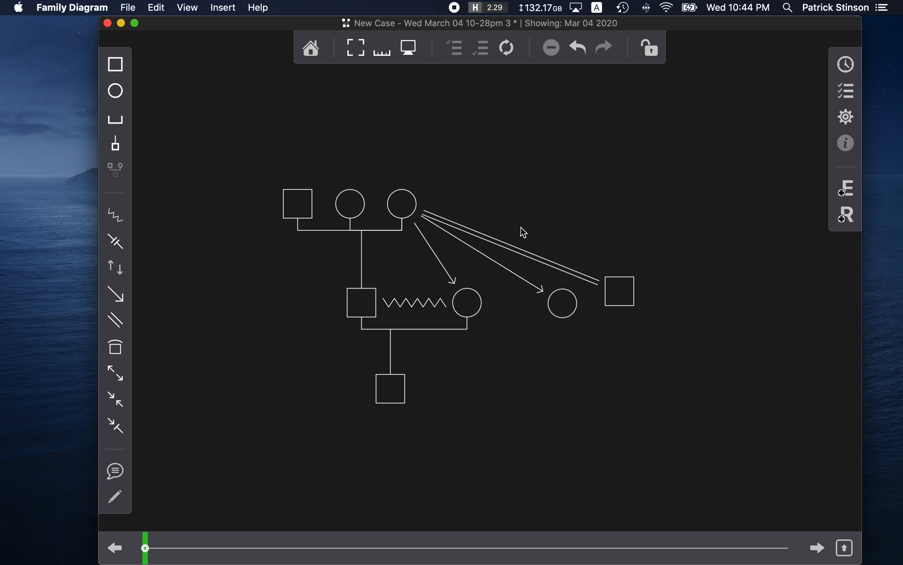
Delete the double relationship line between the grandmother and the separate male.
left_click(517, 250)
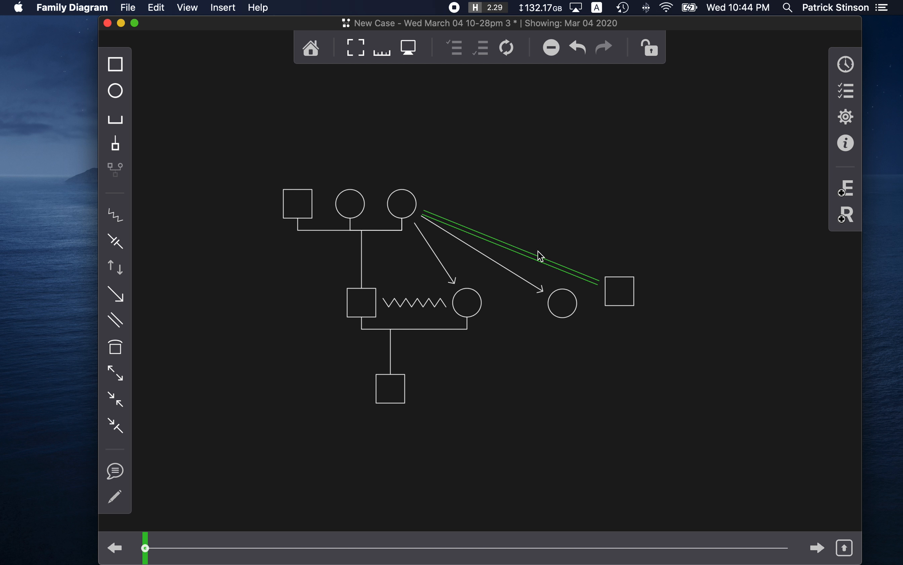
left_click(541, 236)
left_click(518, 260)
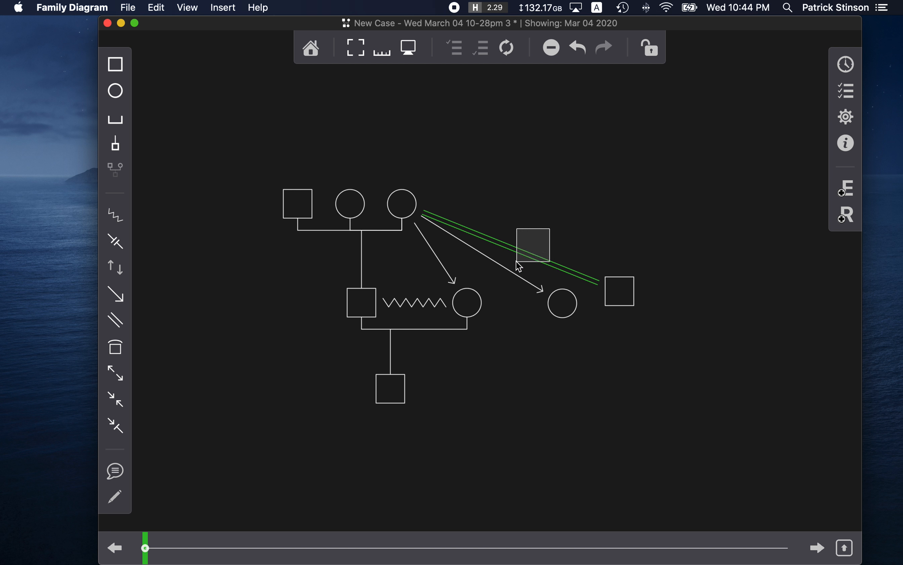
mouse_move(516, 261)
left_mouse_down()
mouse_move(500, 267)
mouse_move(517, 259)
left_mouse_up()
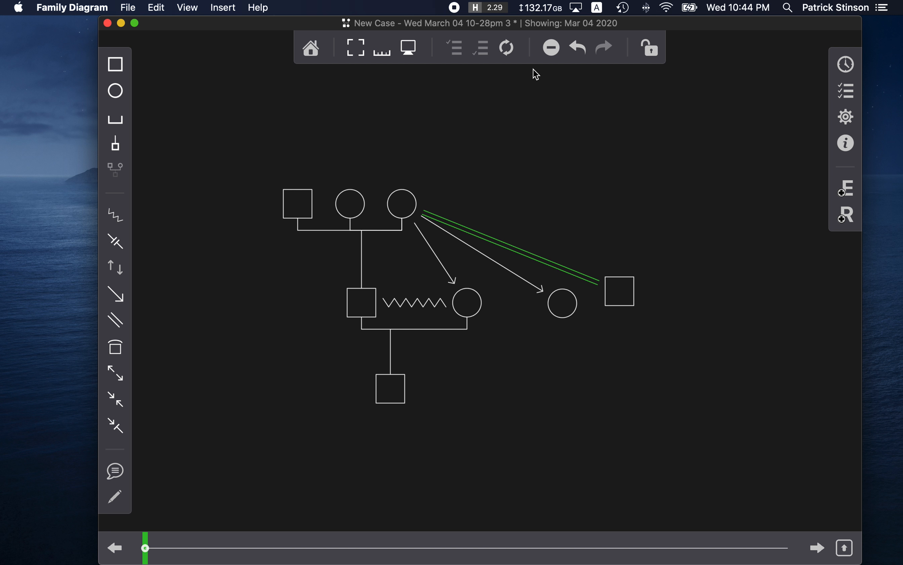
left_click(554, 52)
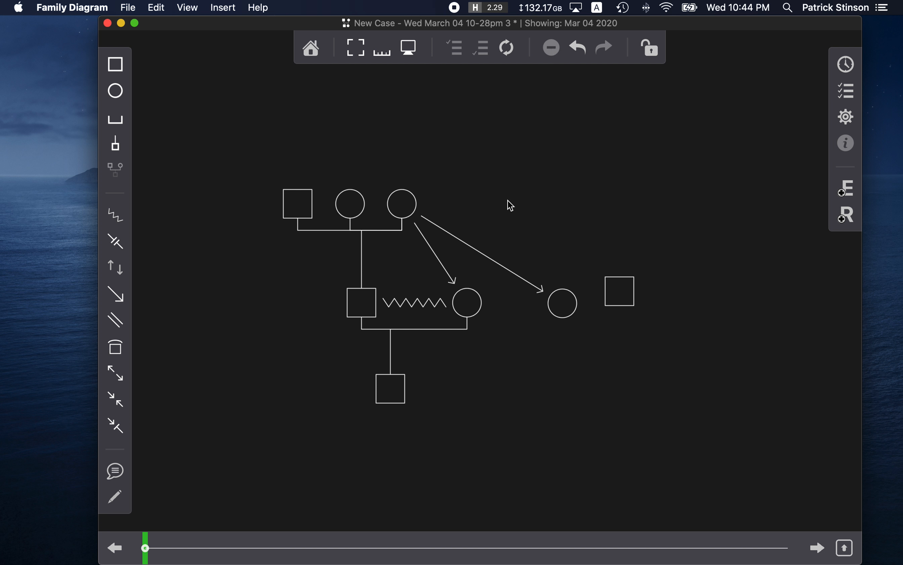
Delete the single-arrow relationship lines from the grandmother to the unconnected female and to the mother.
left_click(503, 268)
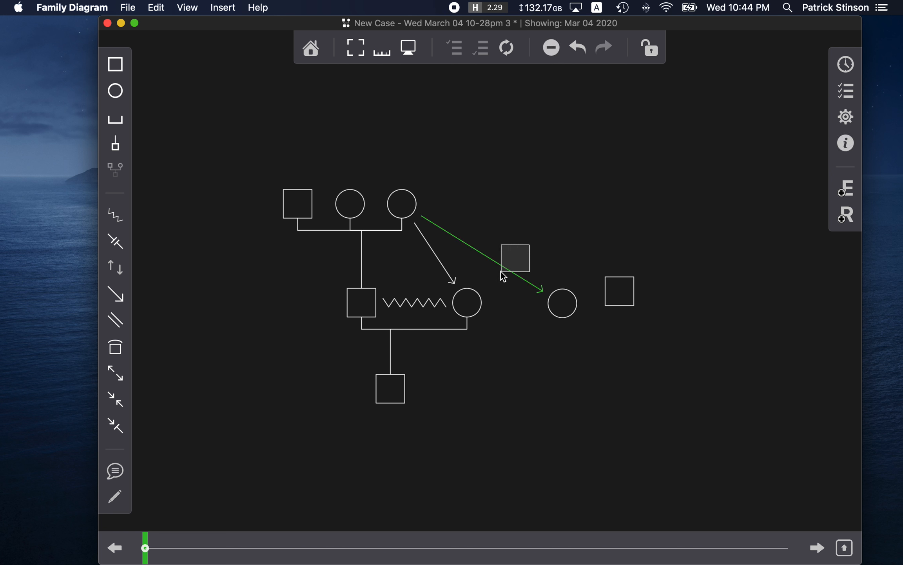
left_click(161, 8)
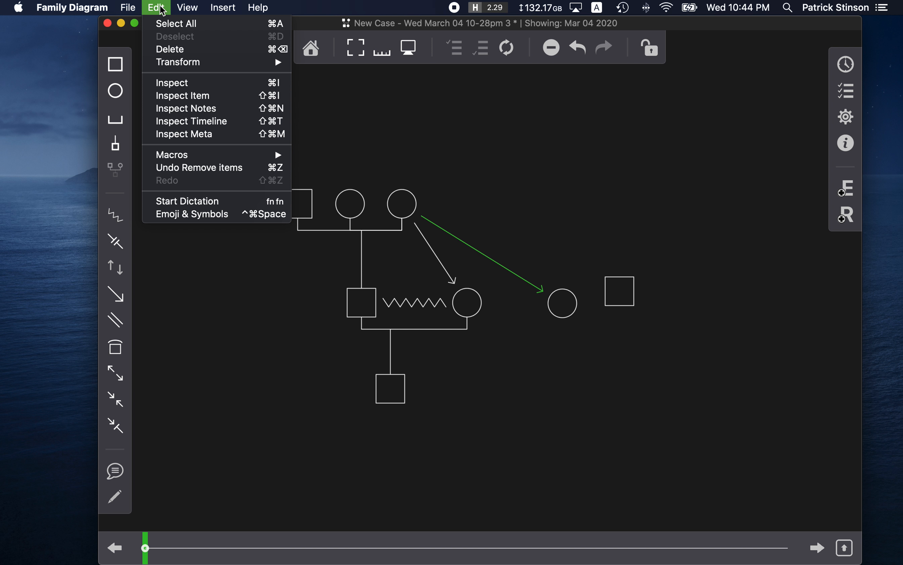
left_click(171, 51)
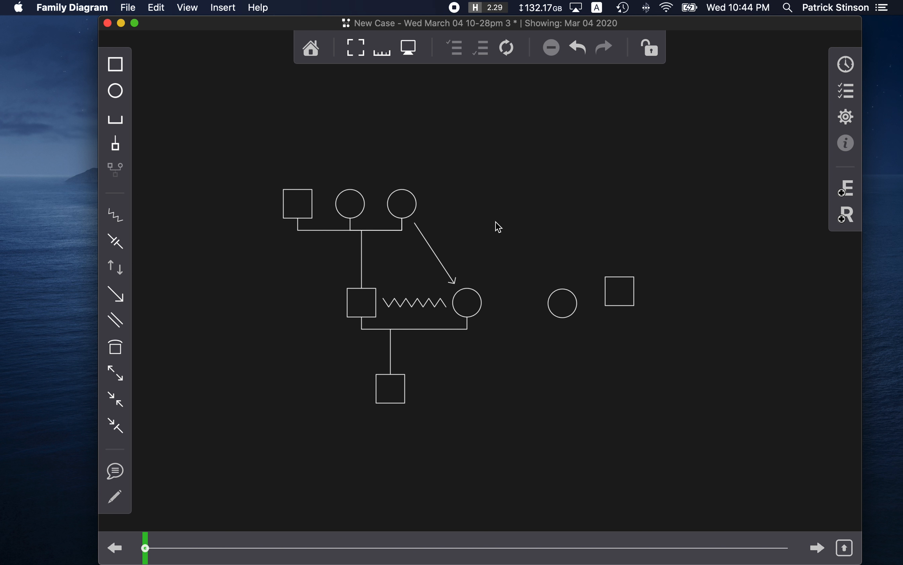
left_click(434, 259)
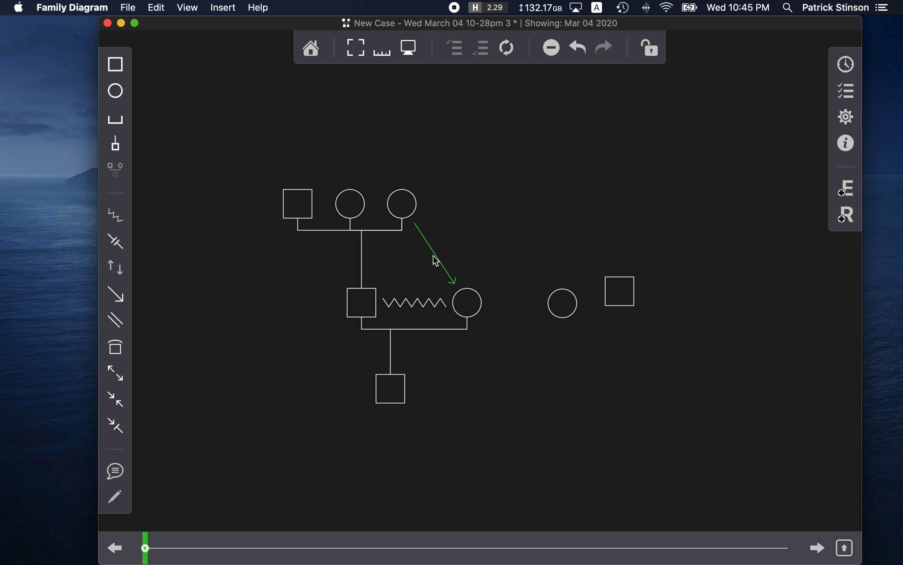
key("Delete")
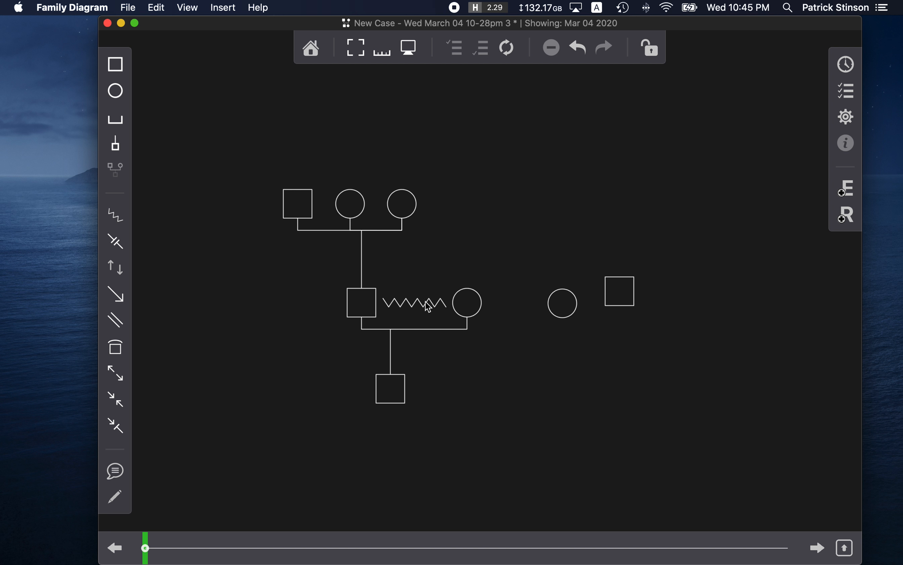
Add an up/down-arrow relationship between the grandmother and the unconnected female, and move that female up near the grandmother's level.
left_click(118, 271)
mouse_move(405, 204)
left_mouse_down()
mouse_move(493, 238)
mouse_move(532, 217)
mouse_move(583, 211)
mouse_move(516, 242)
mouse_move(375, 201)
mouse_move(508, 228)
mouse_move(560, 300)
mouse_move(530, 274)
mouse_move(549, 295)
mouse_move(614, 288)
mouse_move(516, 282)
mouse_move(463, 298)
mouse_move(553, 295)
left_mouse_up()
left_click_drag(564, 285, 535, 227)
left_click(403, 206)
left_click_drag(400, 199, 401, 200)
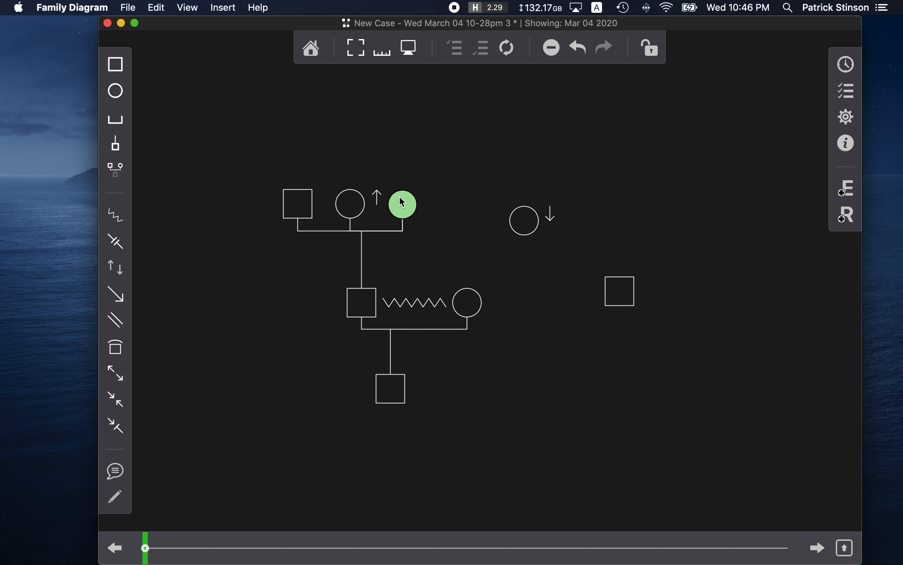
left_click(531, 222)
left_click(556, 230)
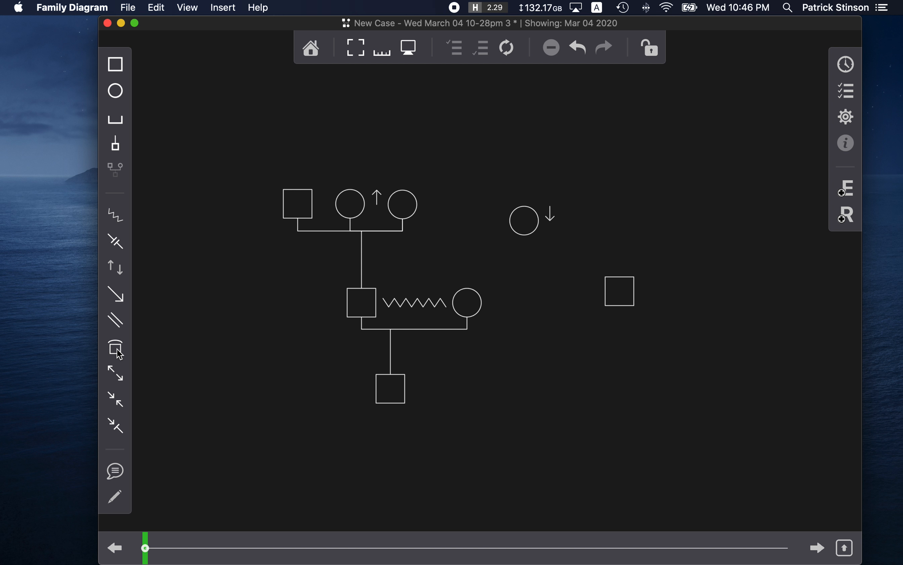
left_click(410, 207)
left_click(526, 231)
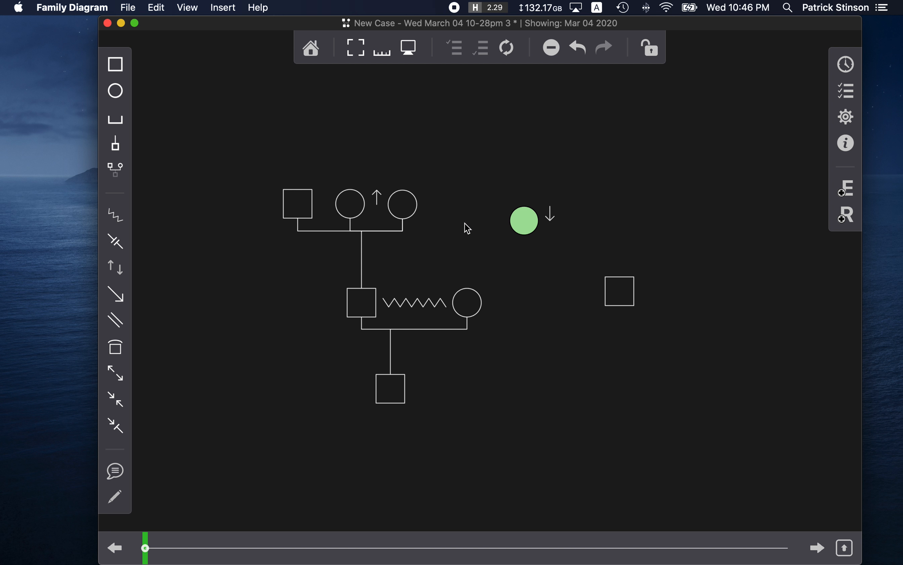
left_click(399, 205)
left_click(354, 297)
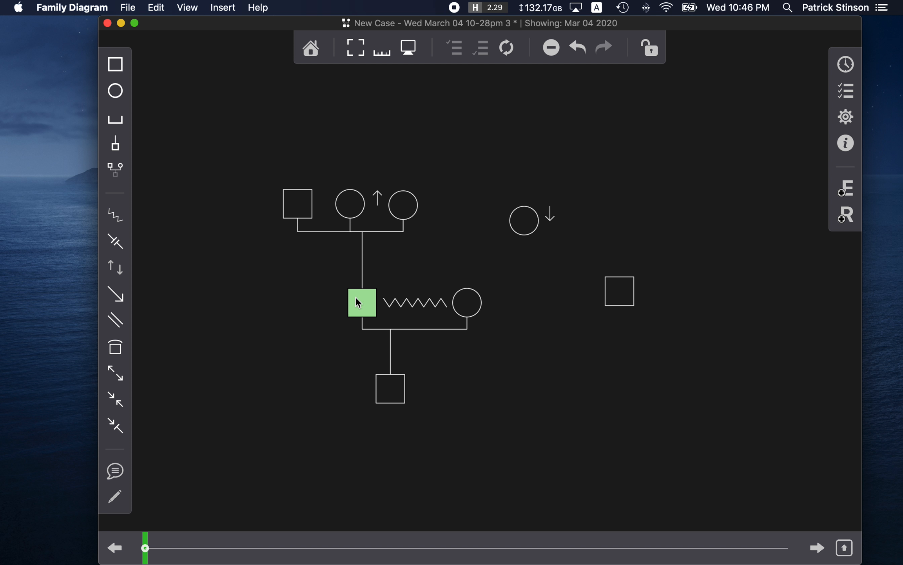
left_click(390, 266)
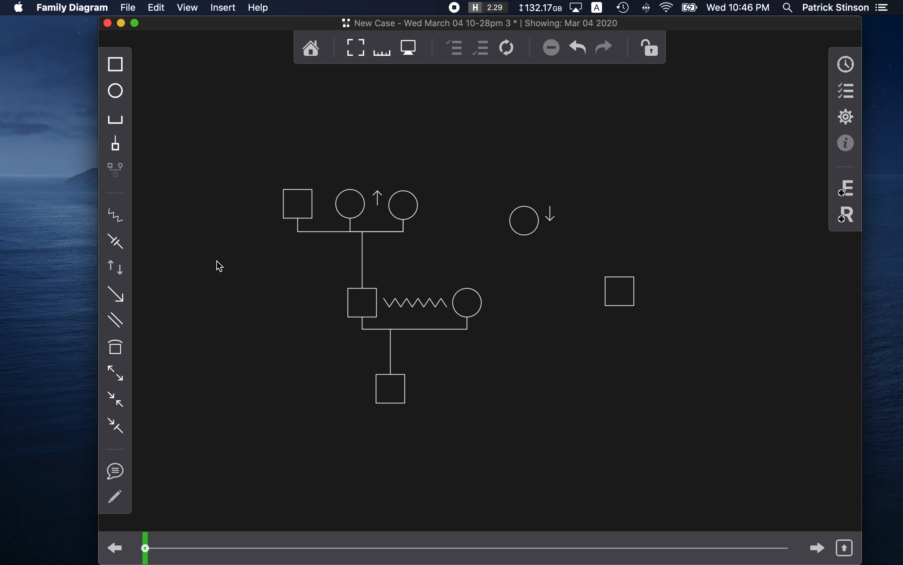
Place the arc relationship symbol above the father, and select the new arc.
left_click(114, 349)
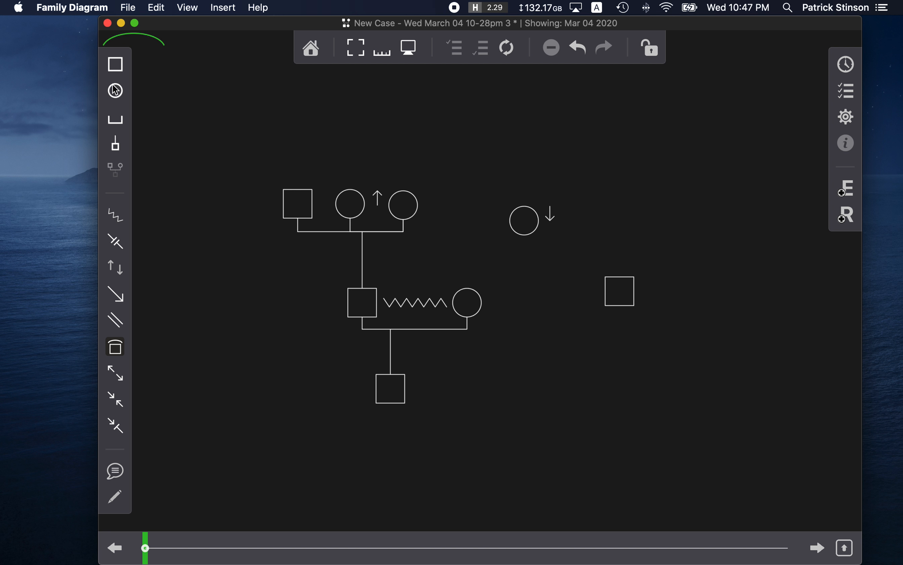
left_click(362, 294)
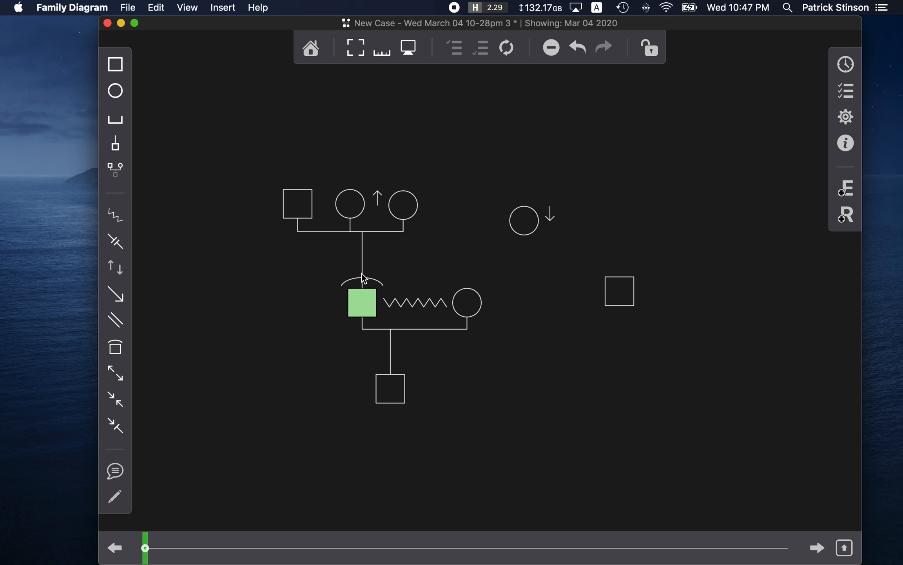
left_click(337, 288)
left_click(350, 279)
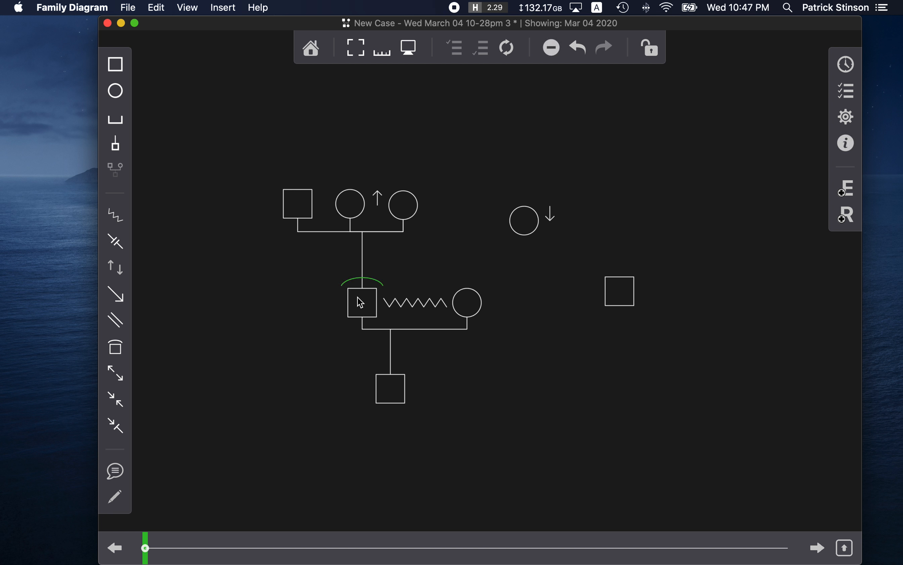
left_click(360, 303)
left_click(413, 204)
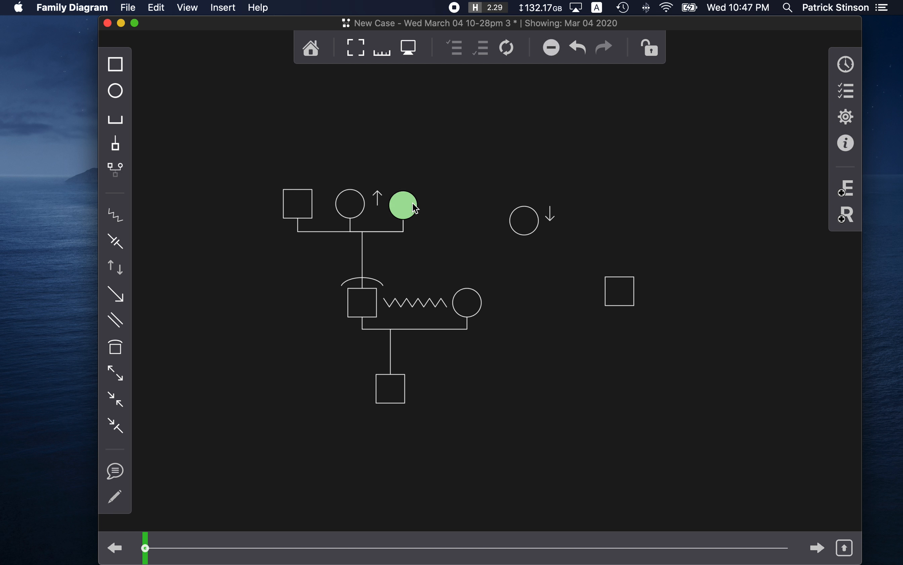
left_click(305, 207)
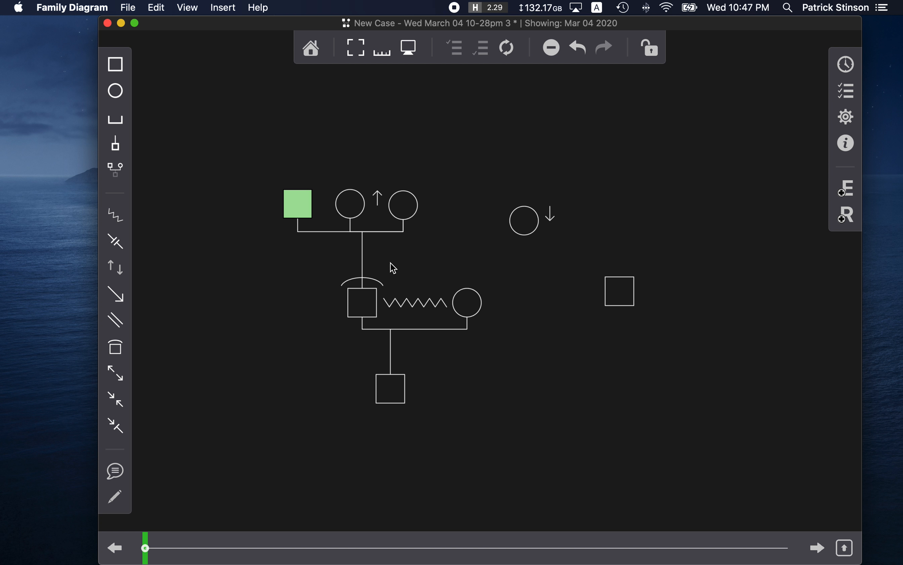
left_click(362, 302)
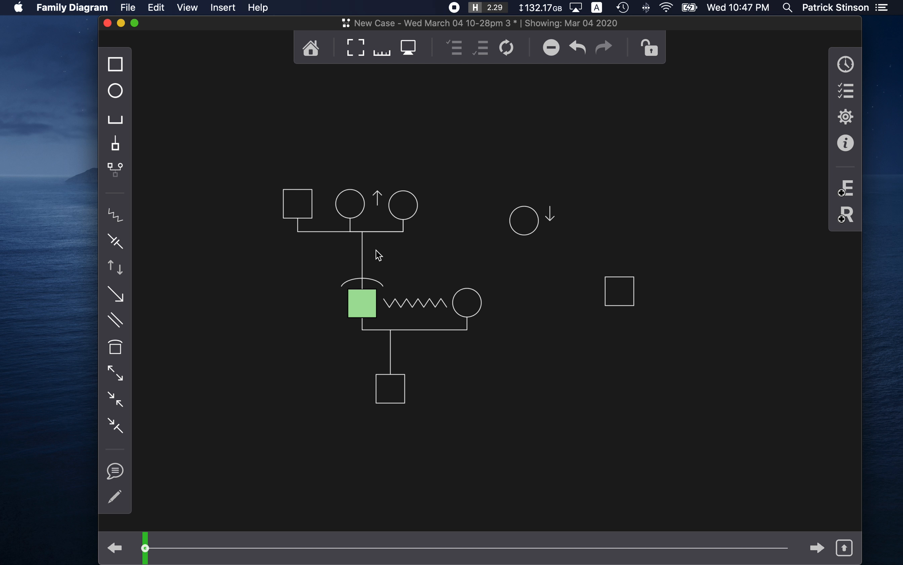
left_click(386, 274)
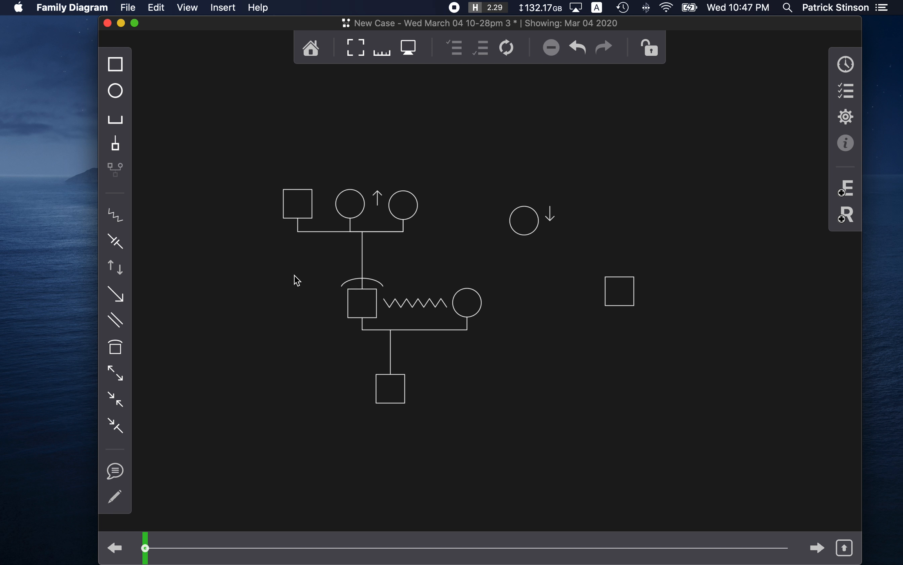
Try placing the arc relationship symbol above the mother, and delete that arc.
left_click(117, 348)
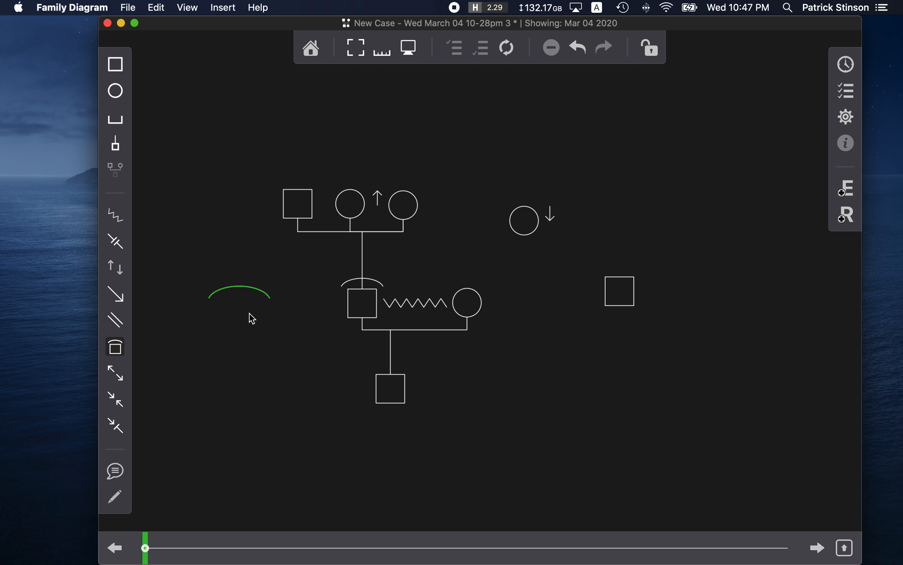
left_click(467, 304)
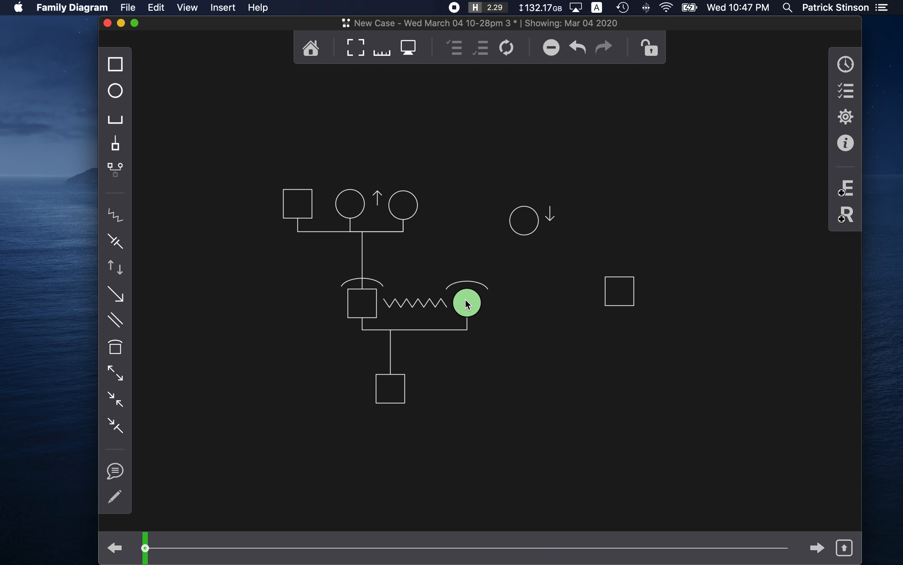
left_click(474, 226)
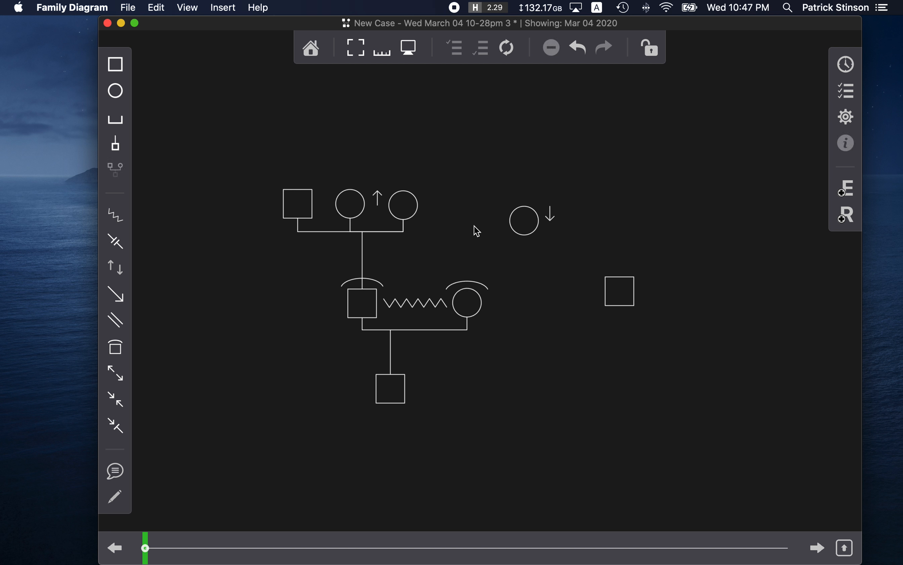
left_click(485, 285)
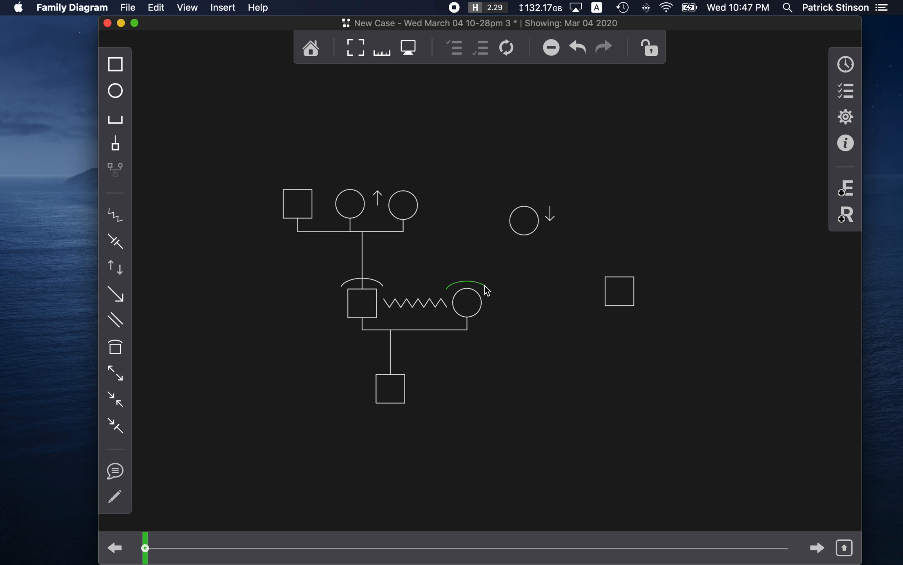
left_click(554, 54)
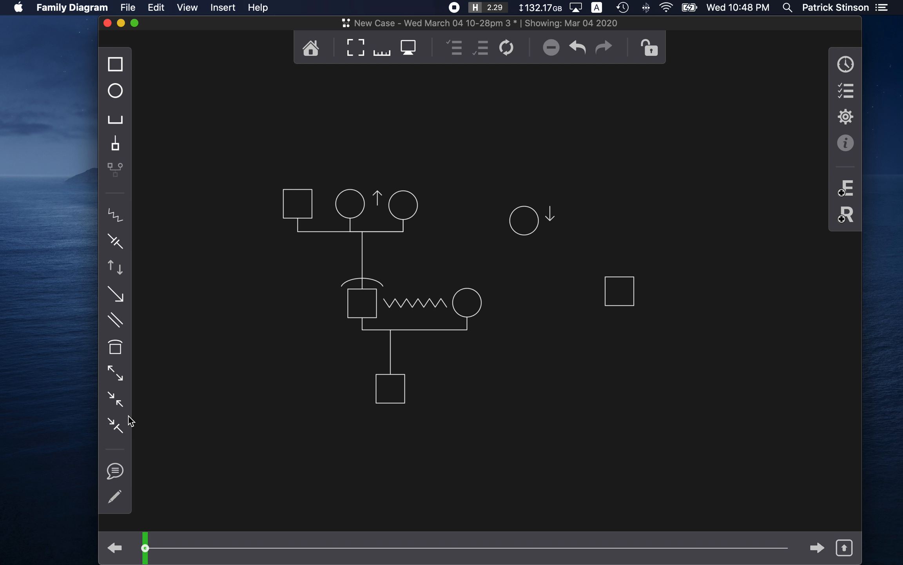
Draw an arrow-and-bar relationship between the mother and her son, and a facing-arrows relationship between the mother and the separate male.
left_click(115, 425)
left_click_drag(379, 396, 618, 292)
Move the grandfather slightly away from his partners, and add a pair of parents above him.
left_click_drag(299, 197, 272, 198)
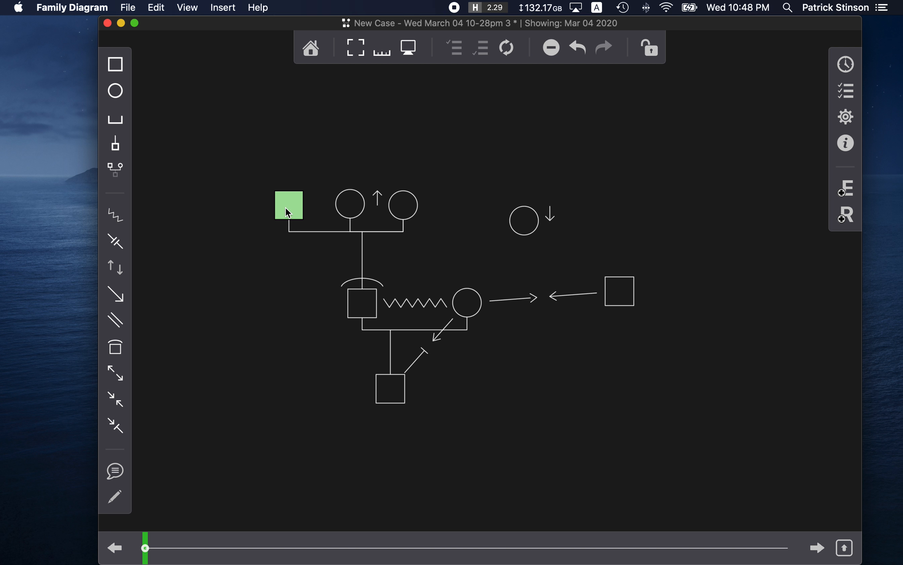
left_click(266, 206)
left_click(291, 200)
left_click(117, 172)
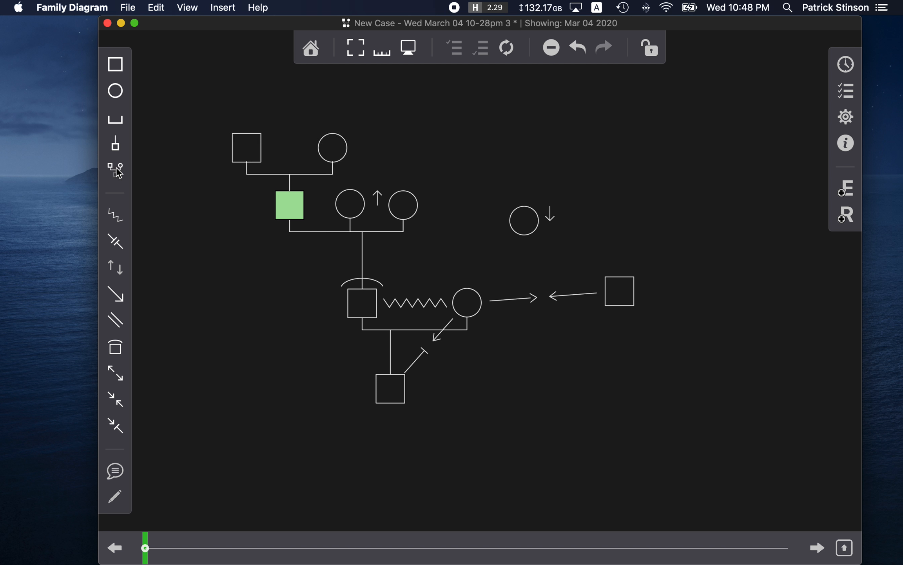
Add a pair of parents above the grandfather's father and another pair above the unconnected female.
left_click(254, 159)
left_click(117, 170)
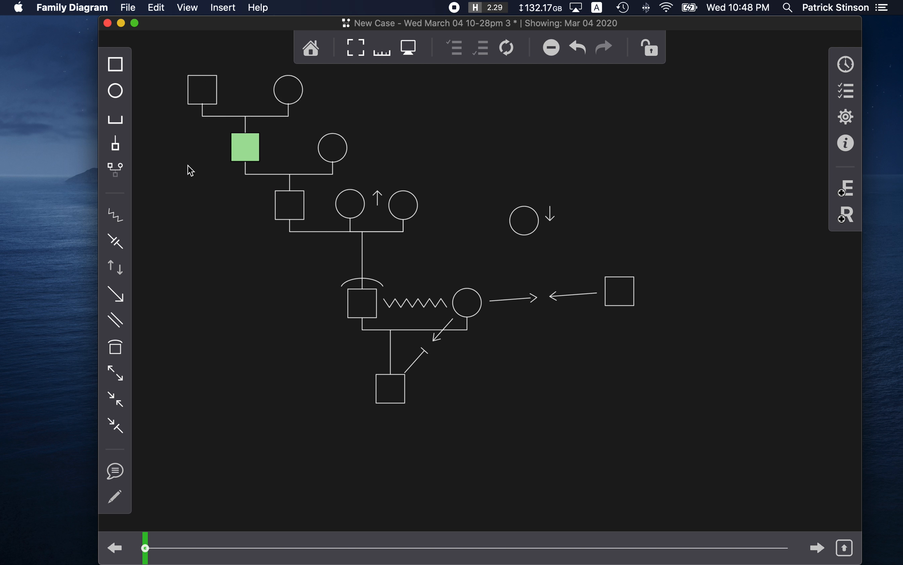
left_click(512, 220)
left_click(115, 170)
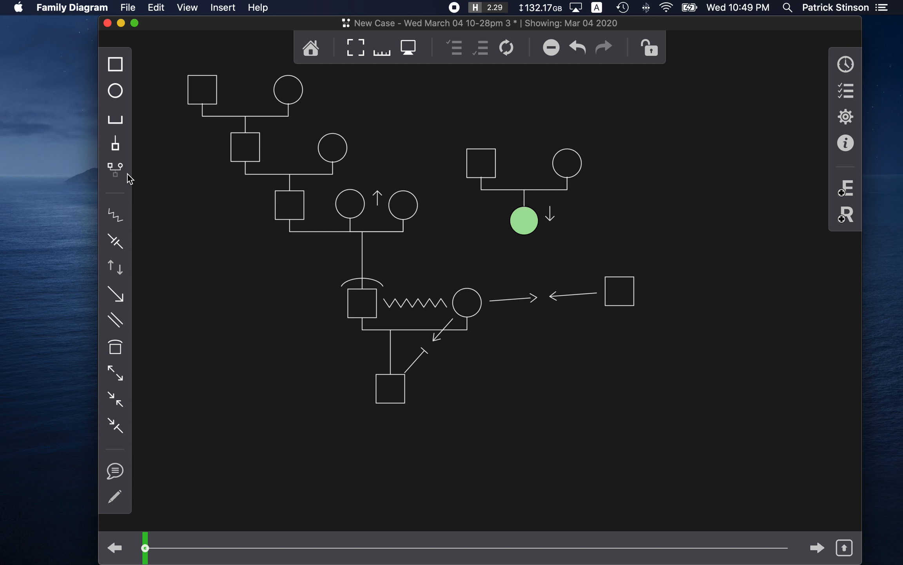
Examine the upper-generation people and the different relationship symbols by selecting them one after another.
left_click(198, 94)
left_click(288, 101)
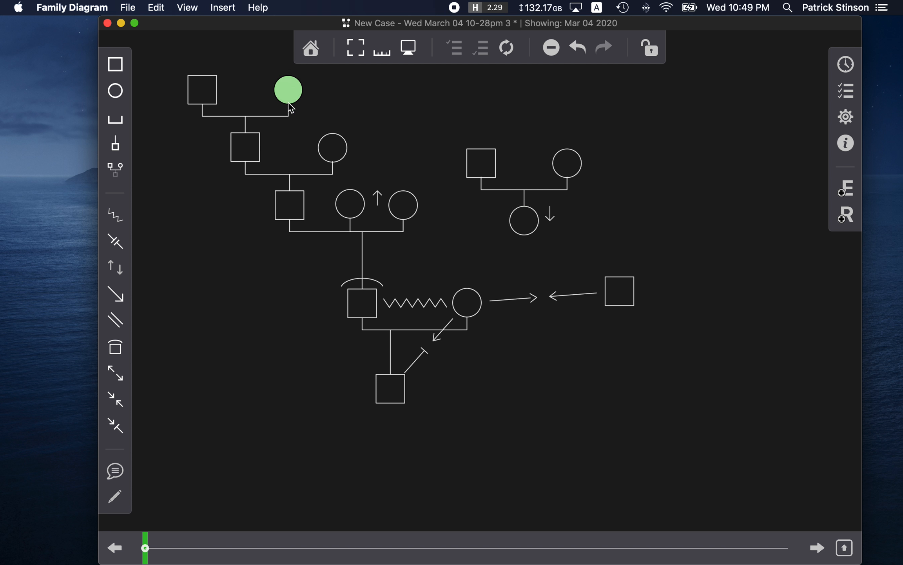
left_click(257, 149)
left_click(298, 207)
left_click(340, 144)
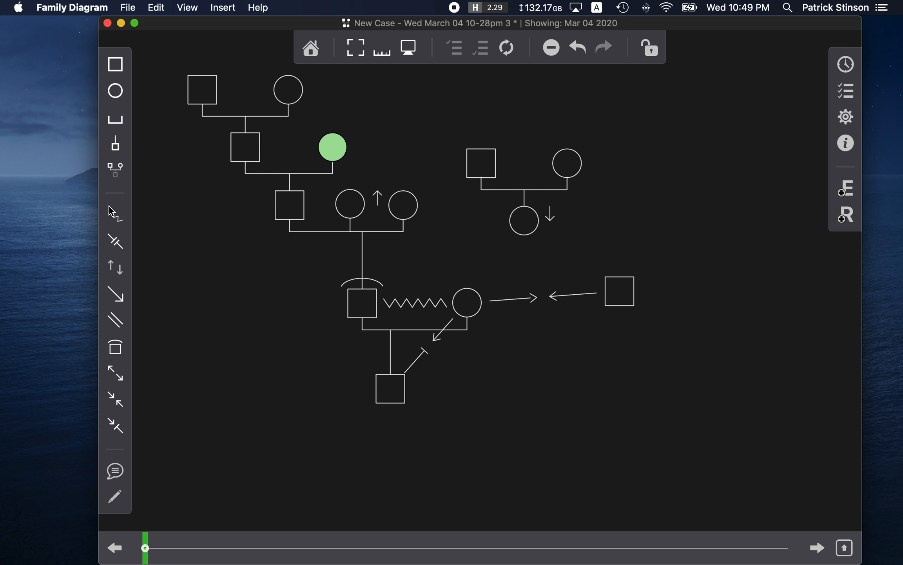
left_click(433, 303)
left_click(438, 343)
left_click(531, 299)
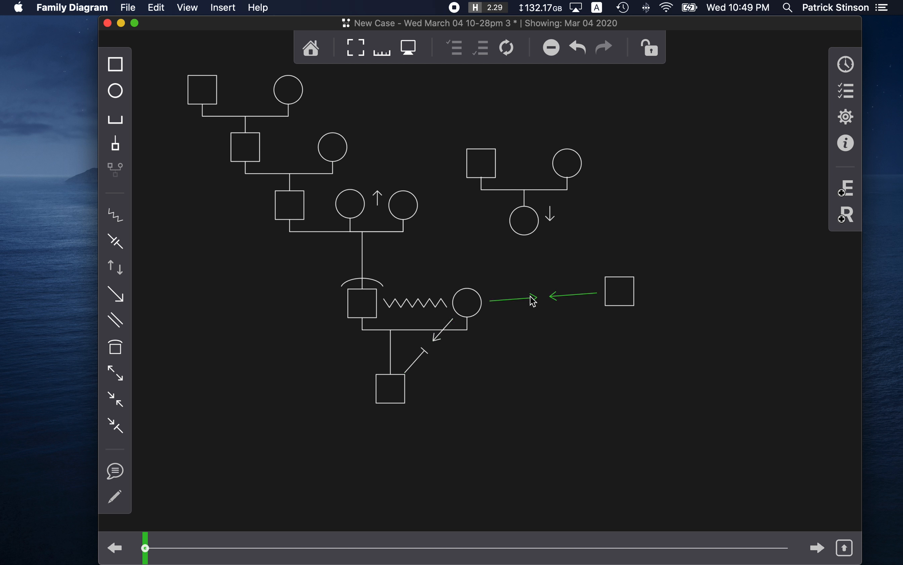
left_click(377, 197)
left_click(467, 259)
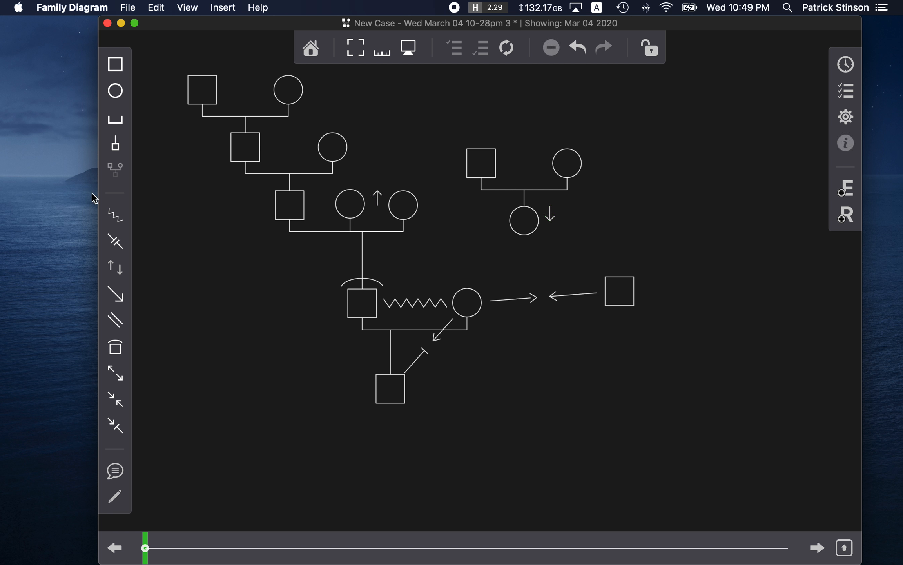